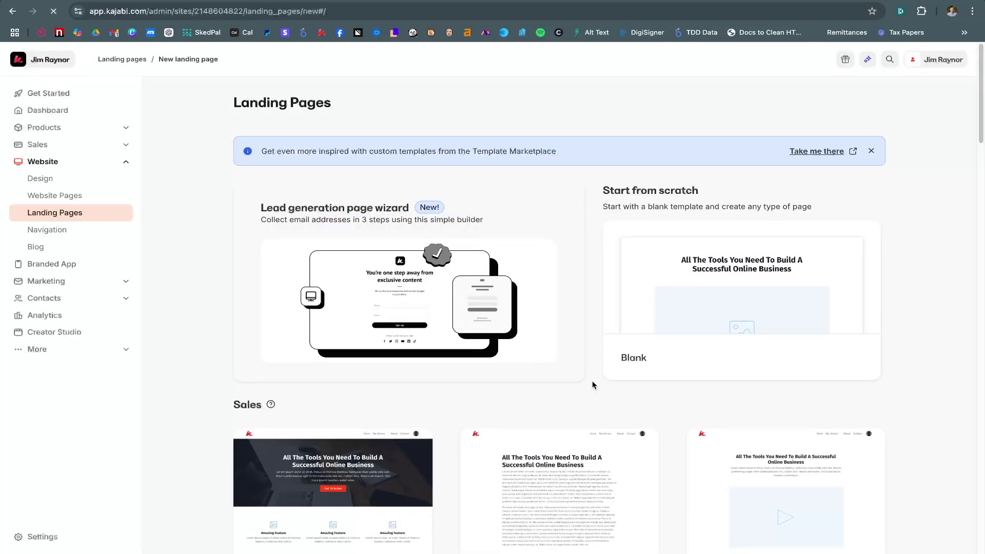
Step: Browse the landing page templates in the Sales, Podcast, Link in bio, Thank you and Opt-in categories
{"action": "scroll", "coordinate": [591, 380], "scroll_direction": "down", "scroll_amount": 5}
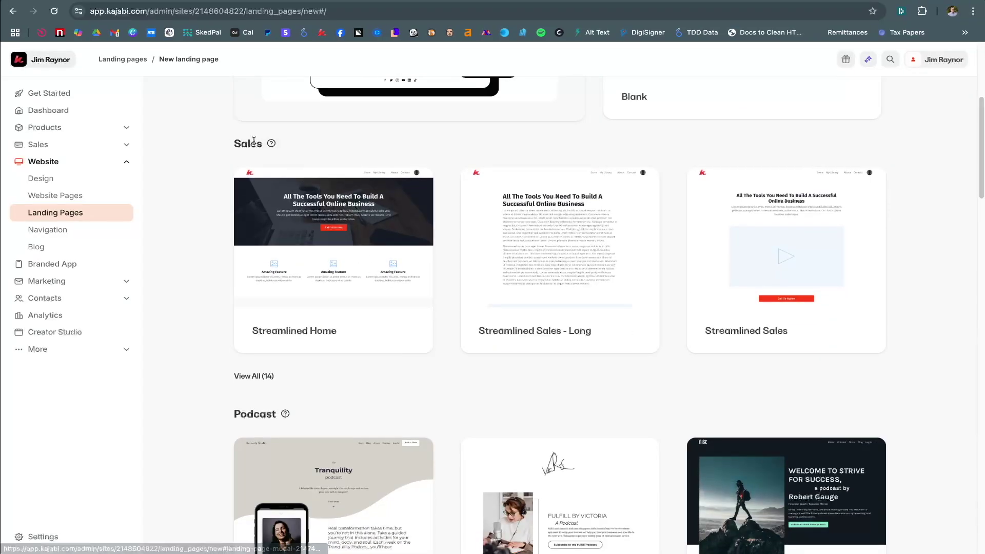
{"action": "scroll", "coordinate": [266, 262], "scroll_direction": "down", "scroll_amount": 2}
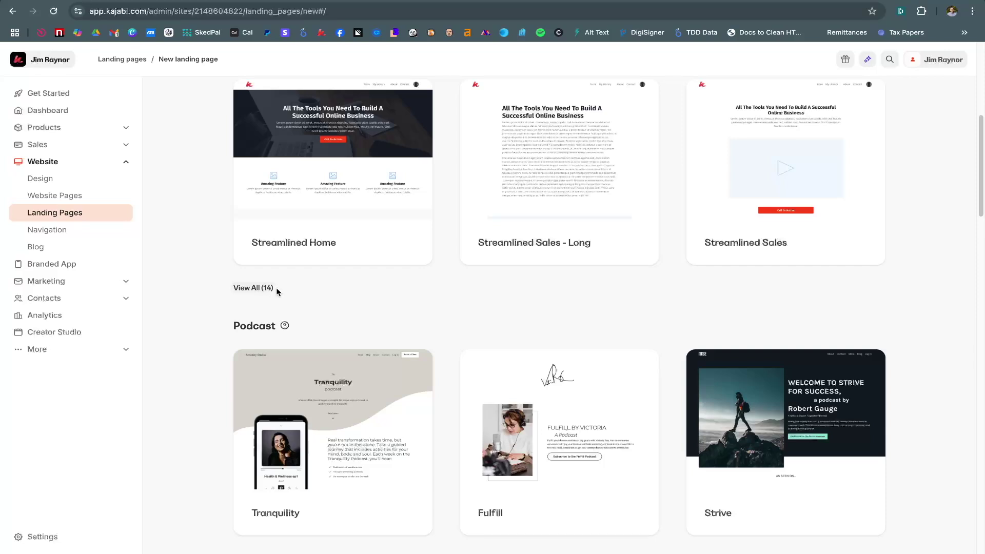
{"action": "scroll", "coordinate": [287, 307], "scroll_direction": "down", "scroll_amount": 4}
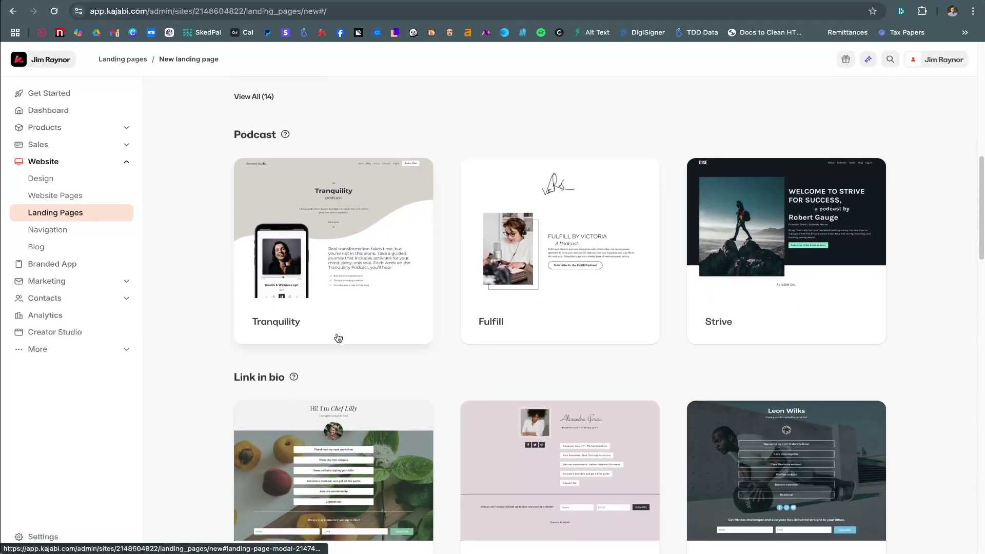
{"action": "scroll", "coordinate": [281, 339], "scroll_direction": "down", "scroll_amount": 3}
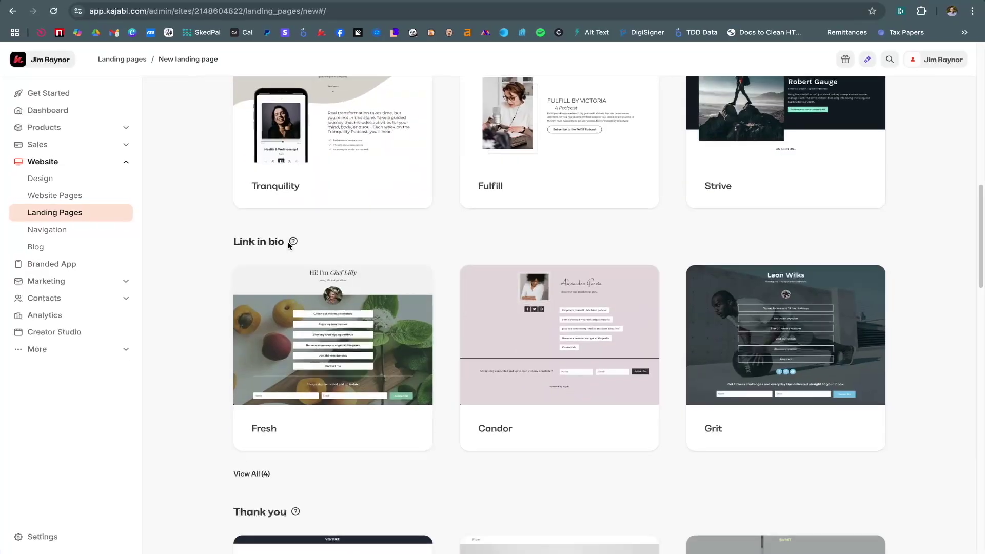
{"action": "scroll", "coordinate": [288, 245], "scroll_direction": "down", "scroll_amount": 3}
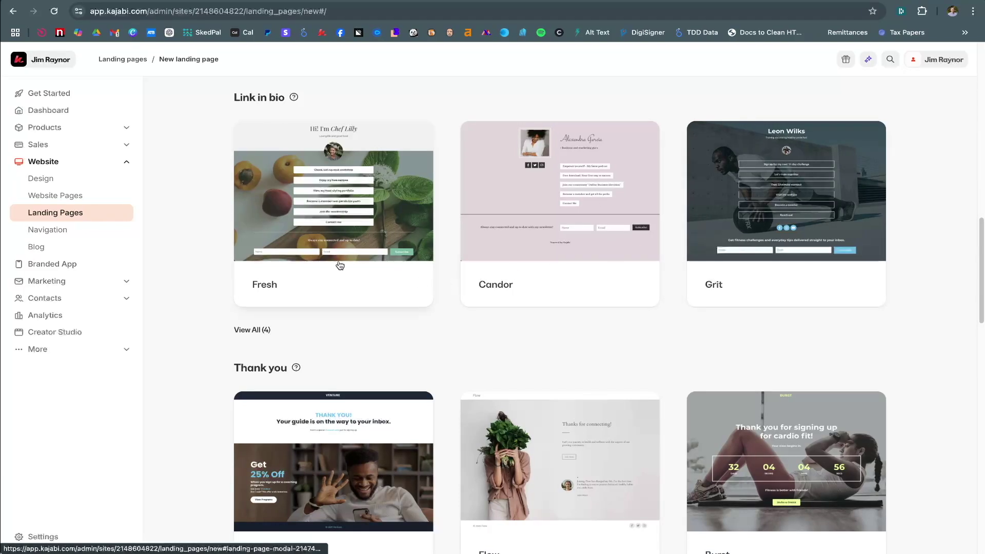
{"action": "scroll", "coordinate": [344, 238], "scroll_direction": "down", "scroll_amount": 1}
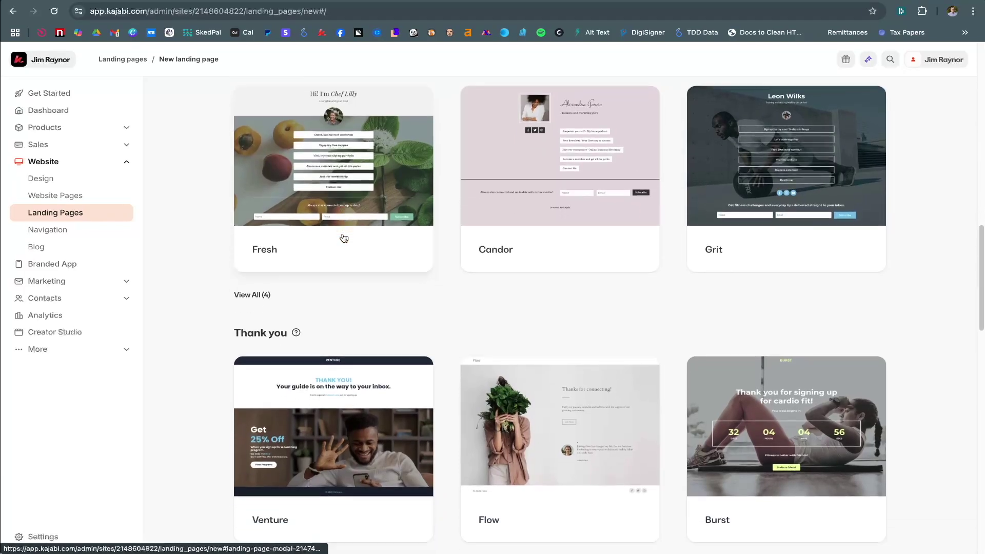
{"action": "scroll", "coordinate": [301, 216], "scroll_direction": "down", "scroll_amount": 3}
{"action": "scroll", "coordinate": [310, 233], "scroll_direction": "down", "scroll_amount": 4}
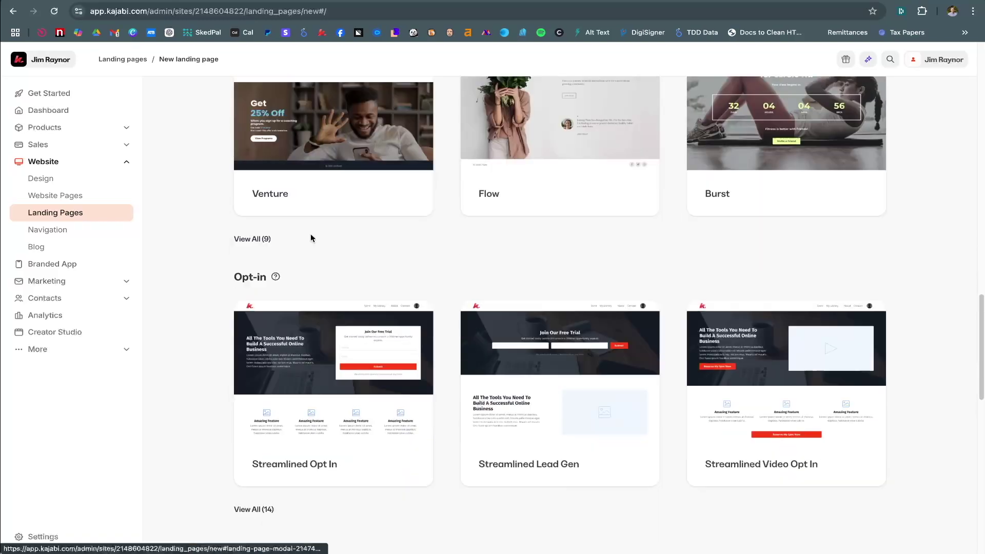
{"action": "scroll", "coordinate": [309, 238], "scroll_direction": "down", "scroll_amount": 1}
{"action": "scroll", "coordinate": [301, 231], "scroll_direction": "down", "scroll_amount": 3}
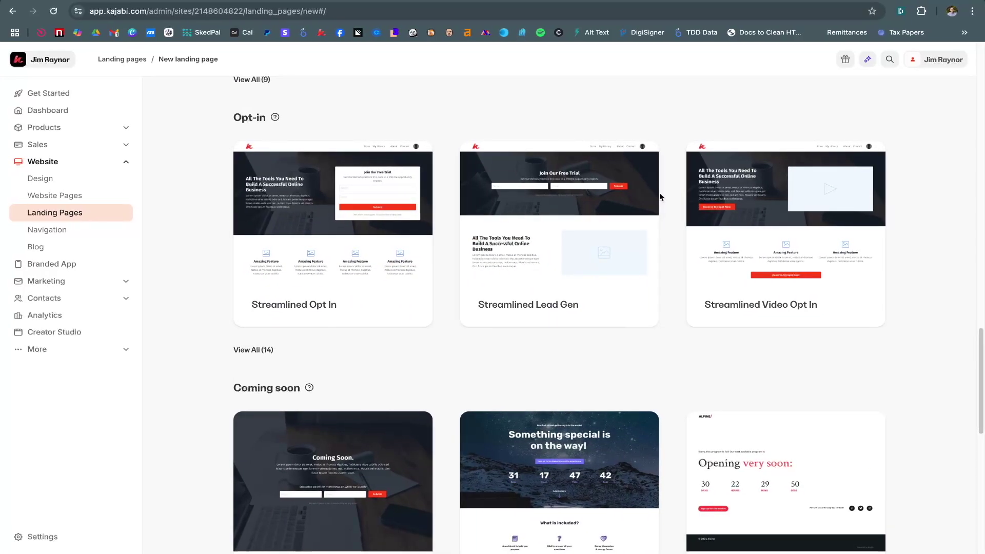
Step: Show all Opt-in landing page templates and look through their designs
{"action": "left_click", "coordinate": [259, 350]}
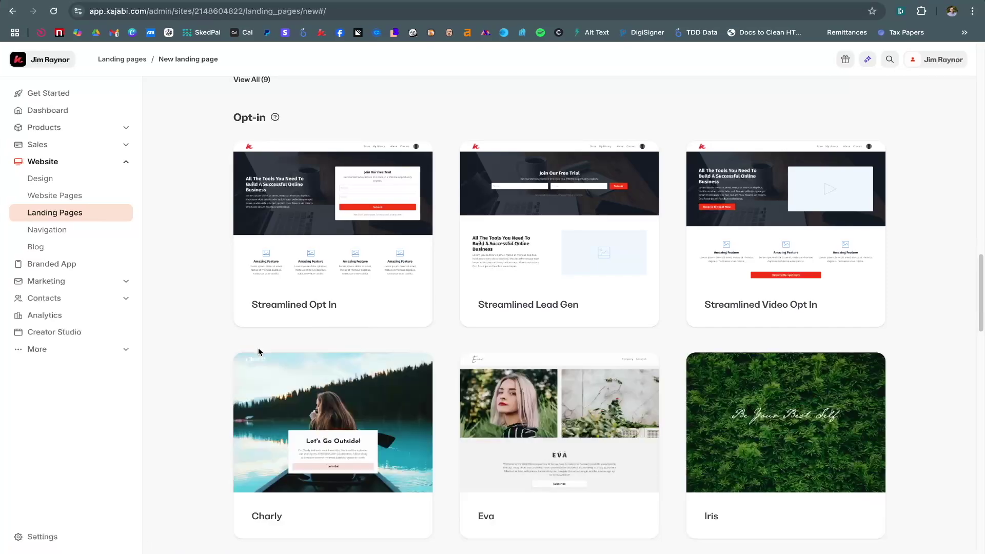
{"action": "scroll", "coordinate": [354, 349], "scroll_direction": "down", "scroll_amount": 5}
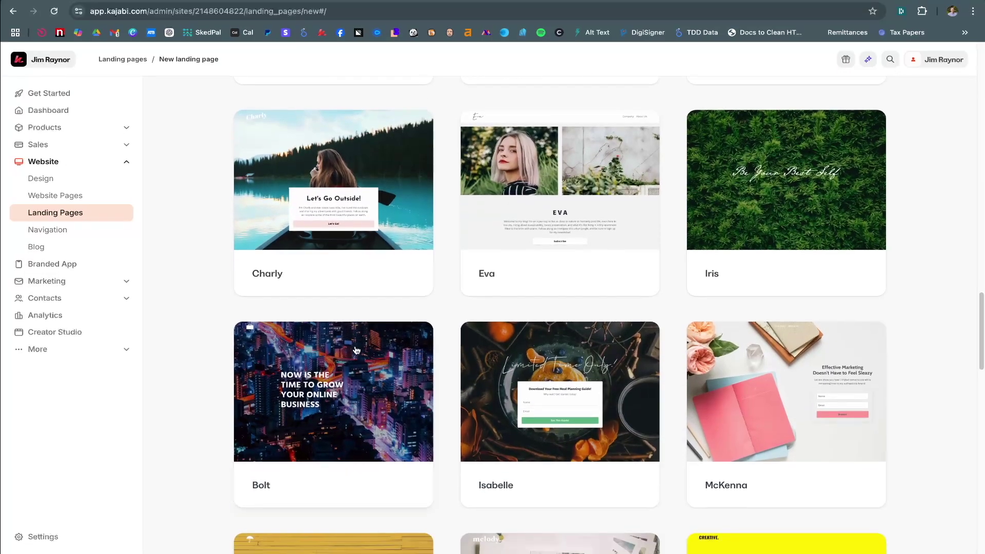
{"action": "scroll", "coordinate": [357, 351], "scroll_direction": "down", "scroll_amount": 2}
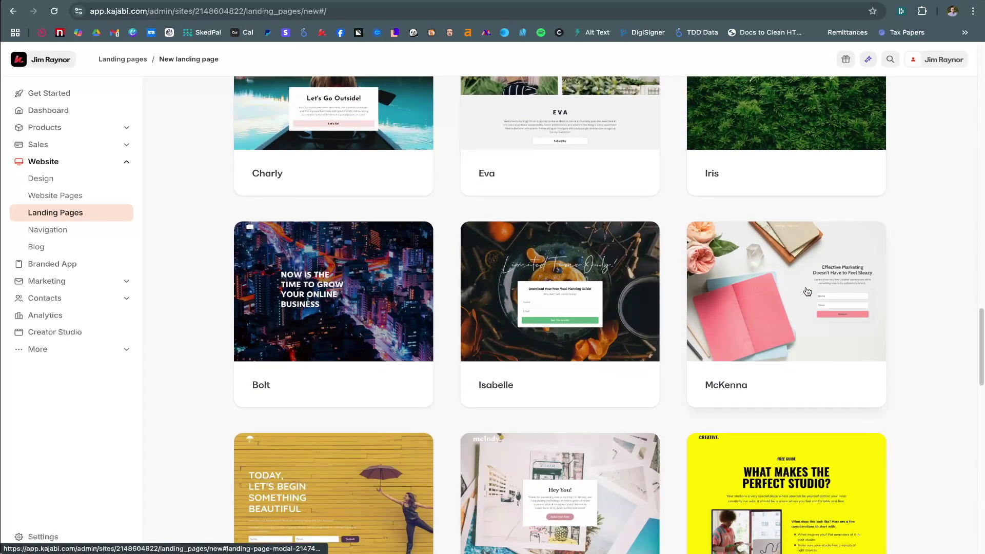
{"action": "scroll", "coordinate": [749, 314], "scroll_direction": "down", "scroll_amount": 1}
{"action": "scroll", "coordinate": [749, 314], "scroll_direction": "down", "scroll_amount": 1}
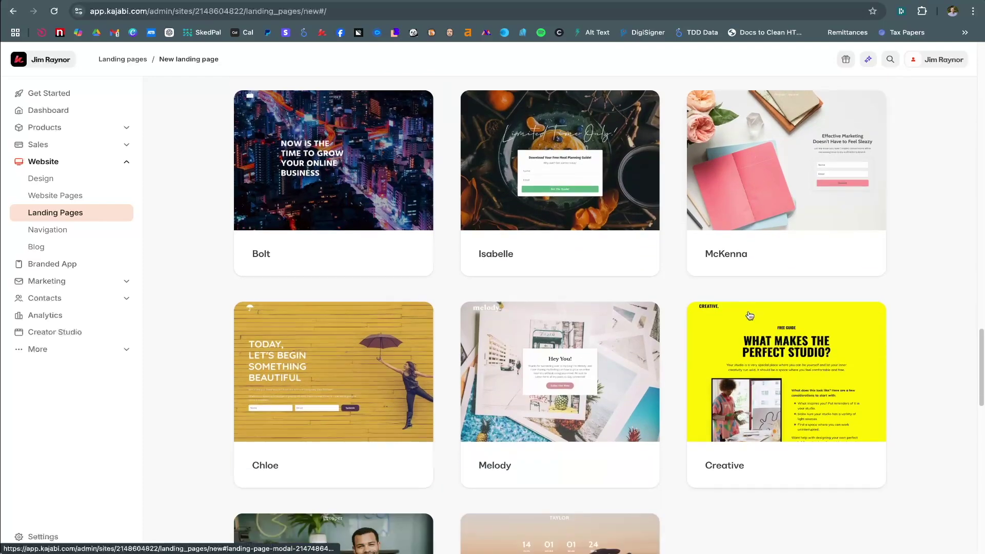
{"action": "scroll", "coordinate": [697, 314], "scroll_direction": "up", "scroll_amount": 5}
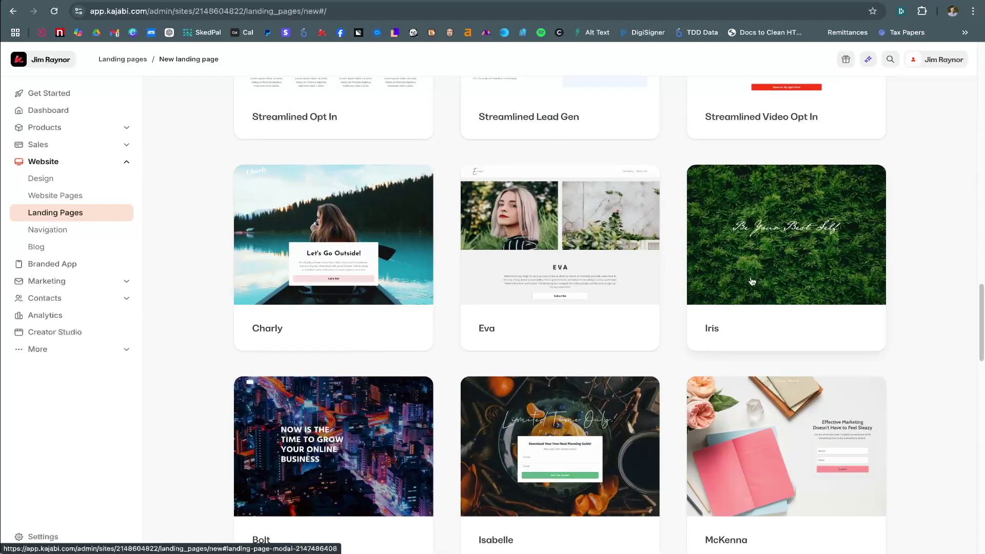
Step: Look over the remaining Opt-in templates, the Coming soon and Policies categories, and the Legacy Templates section
{"action": "scroll", "coordinate": [443, 284], "scroll_direction": "down", "scroll_amount": 14}
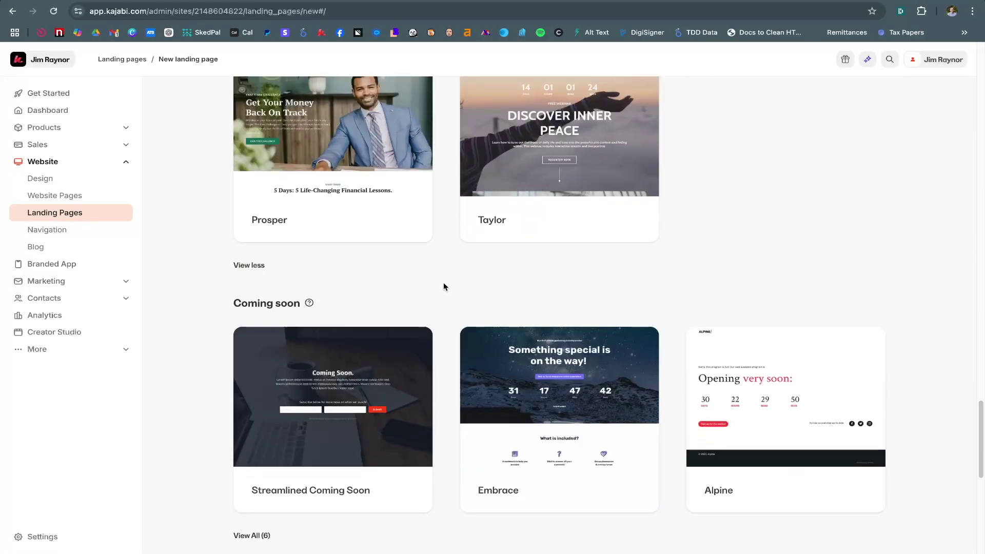
{"action": "scroll", "coordinate": [443, 286], "scroll_direction": "down", "scroll_amount": 1}
{"action": "scroll", "coordinate": [308, 269], "scroll_direction": "down", "scroll_amount": 4}
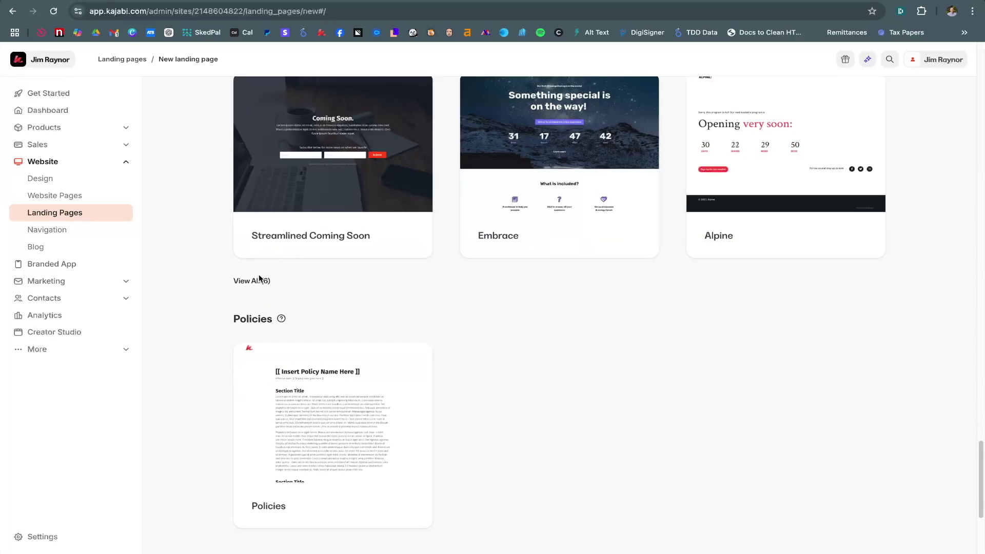
{"action": "scroll", "coordinate": [266, 307], "scroll_direction": "down", "scroll_amount": 4}
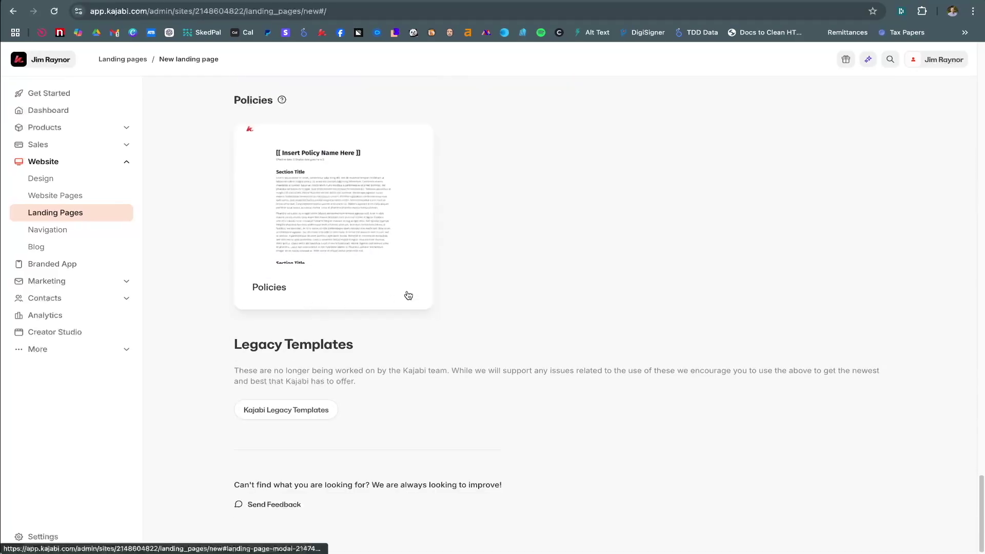
Step: Create a landing page from the Blank template with the title "Freebie Page"
{"action": "scroll", "coordinate": [415, 292], "scroll_direction": "up", "scroll_amount": 20}
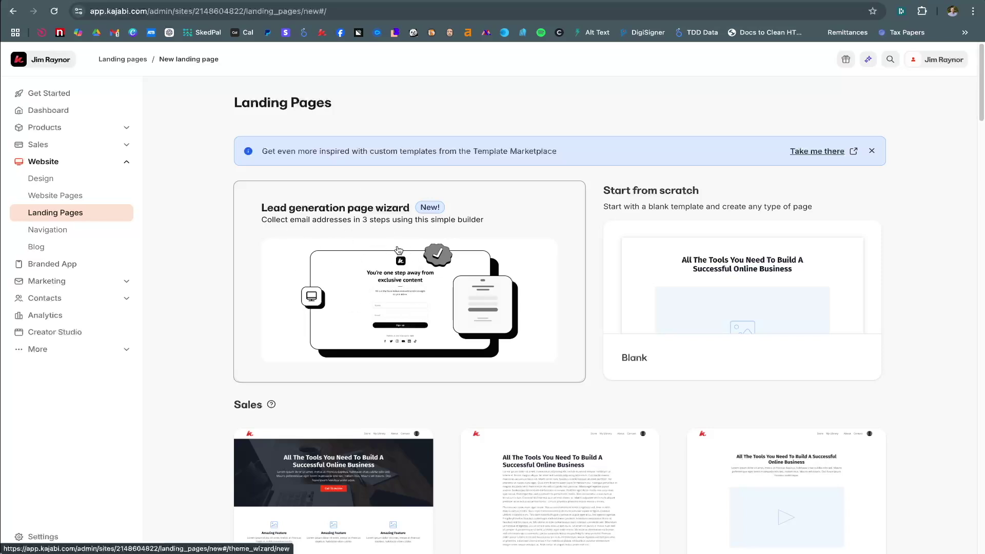
{"action": "left_click", "coordinate": [731, 258]}
{"action": "left_click", "coordinate": [591, 192]}
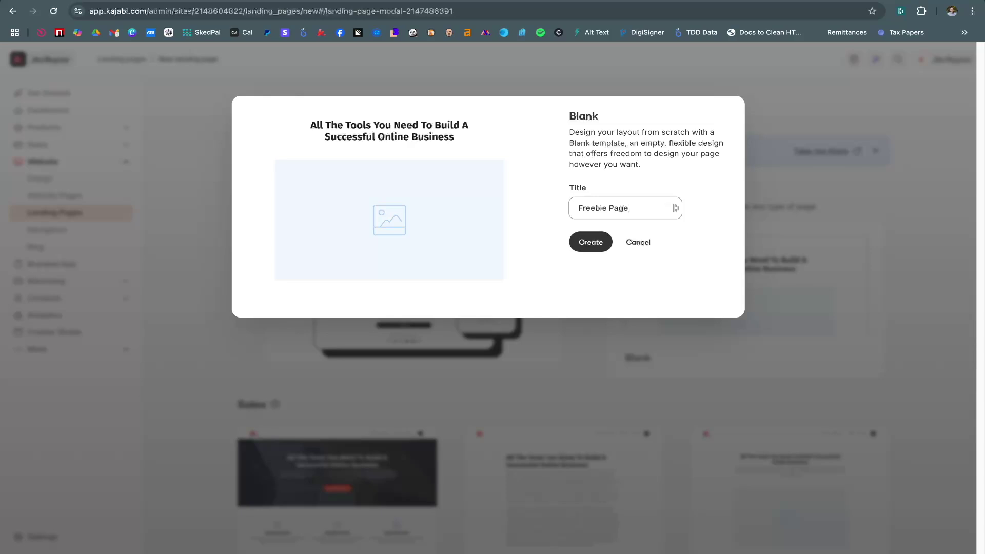
{"action": "left_click", "coordinate": [594, 242]}
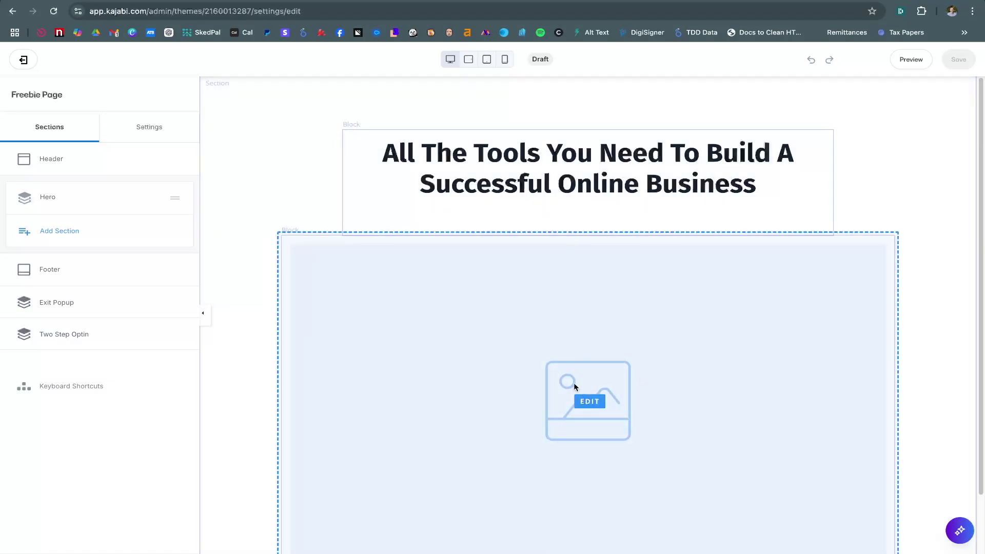
Step: Examine the page's starting layout and open the Hero section to inspect its text and image blocks
{"action": "scroll", "coordinate": [536, 387], "scroll_direction": "down", "scroll_amount": 1}
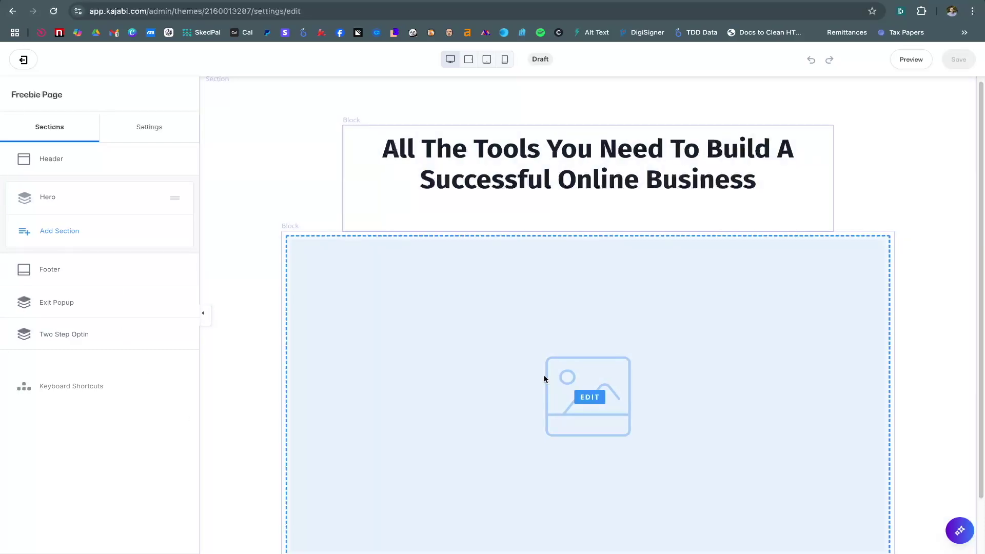
{"action": "scroll", "coordinate": [543, 376], "scroll_direction": "up", "scroll_amount": 1}
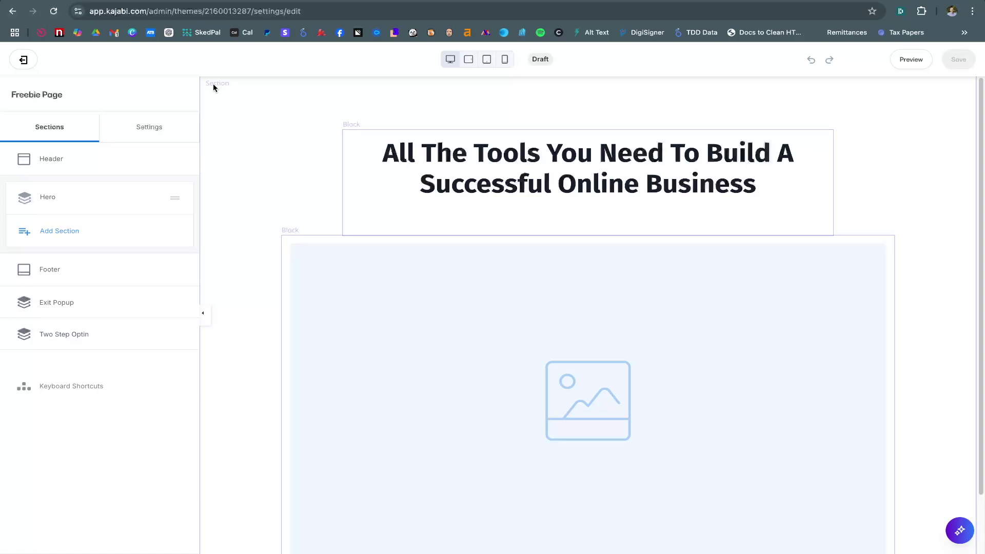
{"action": "scroll", "coordinate": [231, 303], "scroll_direction": "down", "scroll_amount": 2}
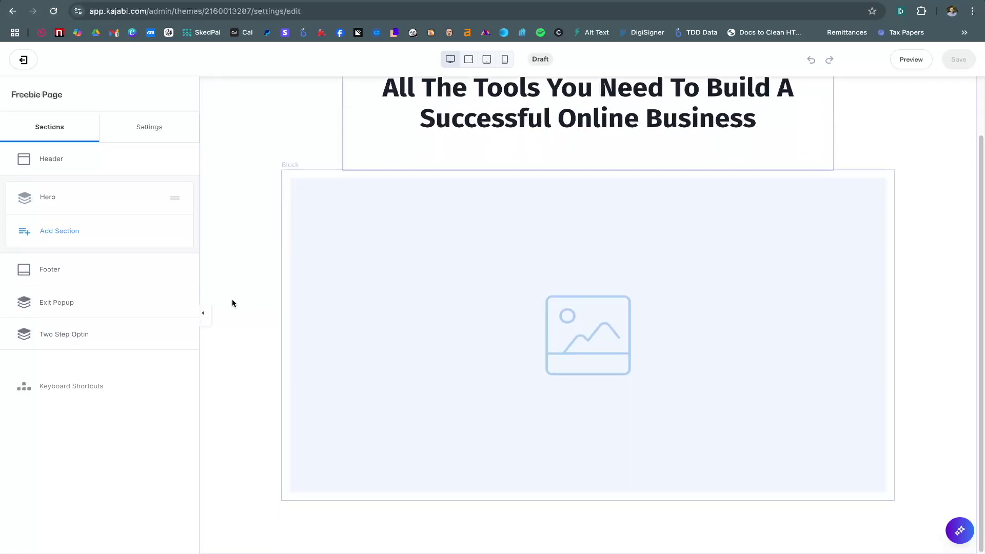
{"action": "scroll", "coordinate": [232, 304], "scroll_direction": "up", "scroll_amount": 2}
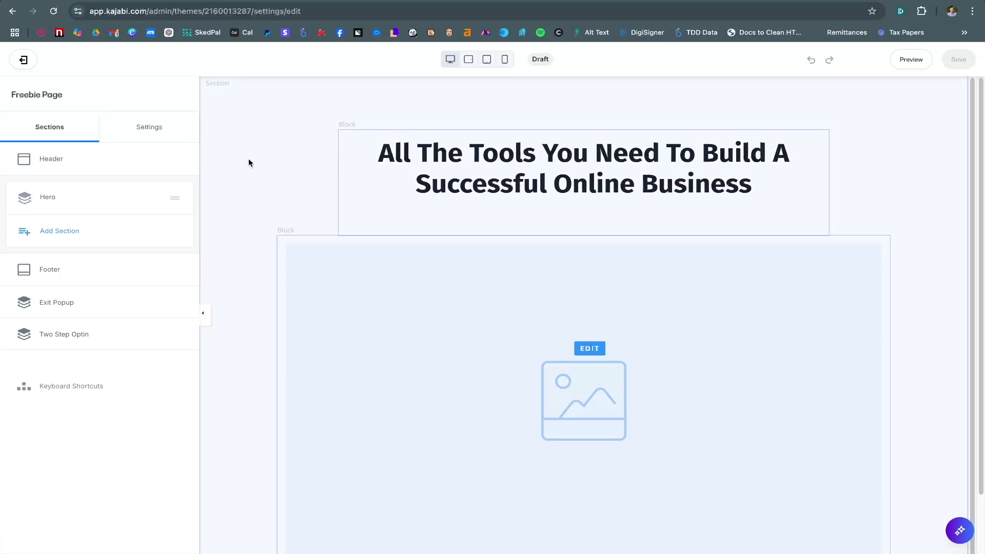
{"action": "left_click", "coordinate": [48, 198]}
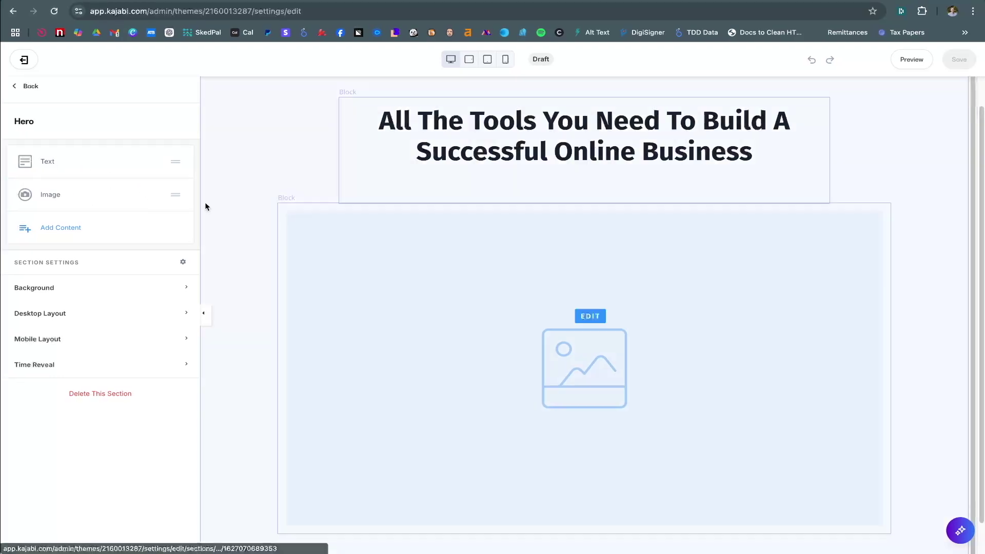
{"action": "scroll", "coordinate": [288, 295], "scroll_direction": "up", "scroll_amount": 1}
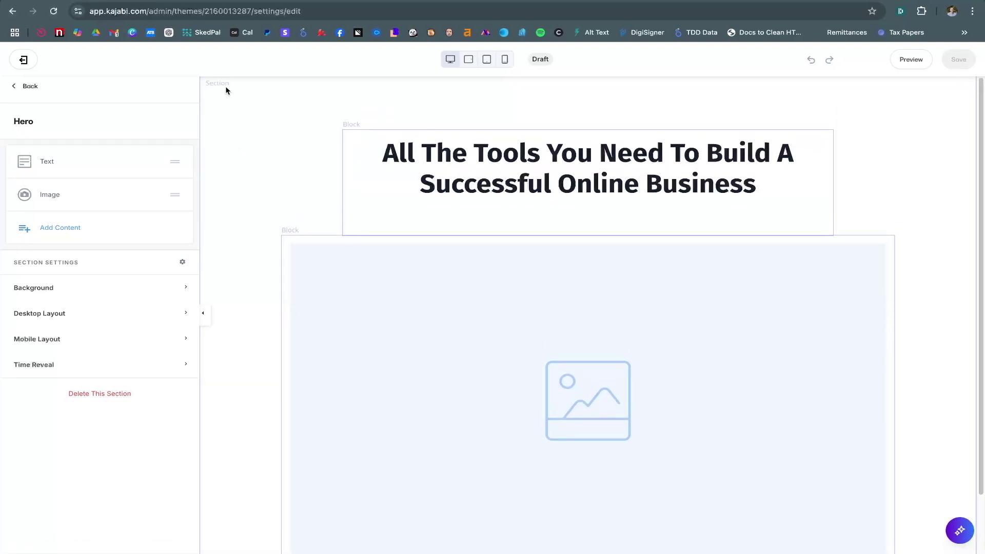
{"action": "scroll", "coordinate": [936, 308], "scroll_direction": "down", "scroll_amount": 2}
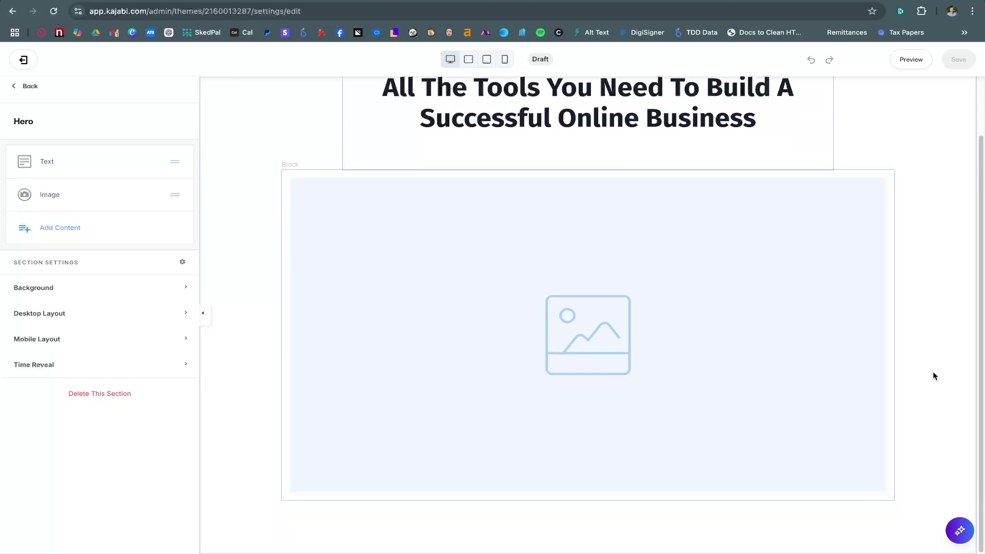
{"action": "scroll", "coordinate": [509, 251], "scroll_direction": "up", "scroll_amount": 2}
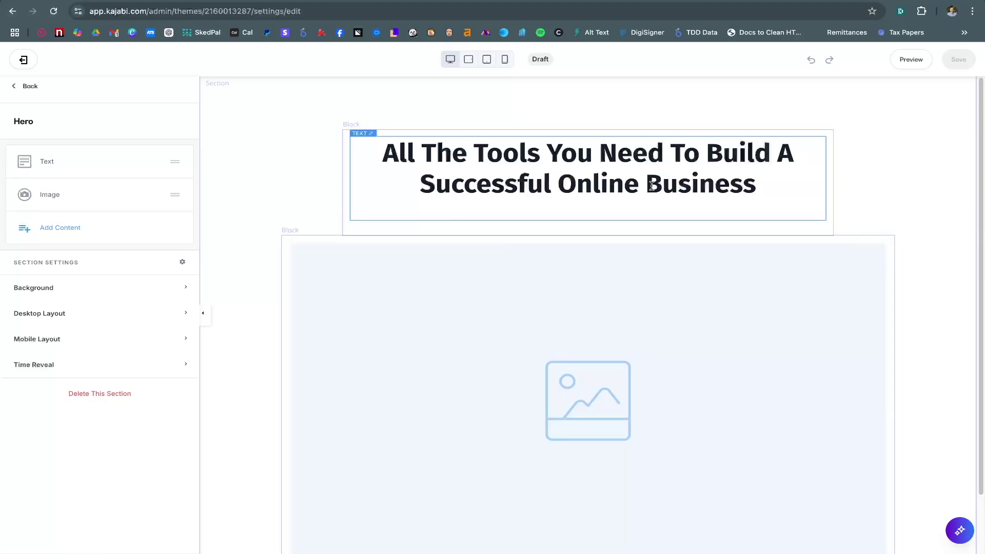
Step: Replace the Hero section's headline with "This is my Freebie! You should get it!"
{"action": "left_click", "coordinate": [766, 185]}
{"action": "left_click_drag", "start_coordinate": [764, 185], "coordinate": [382, 151]}
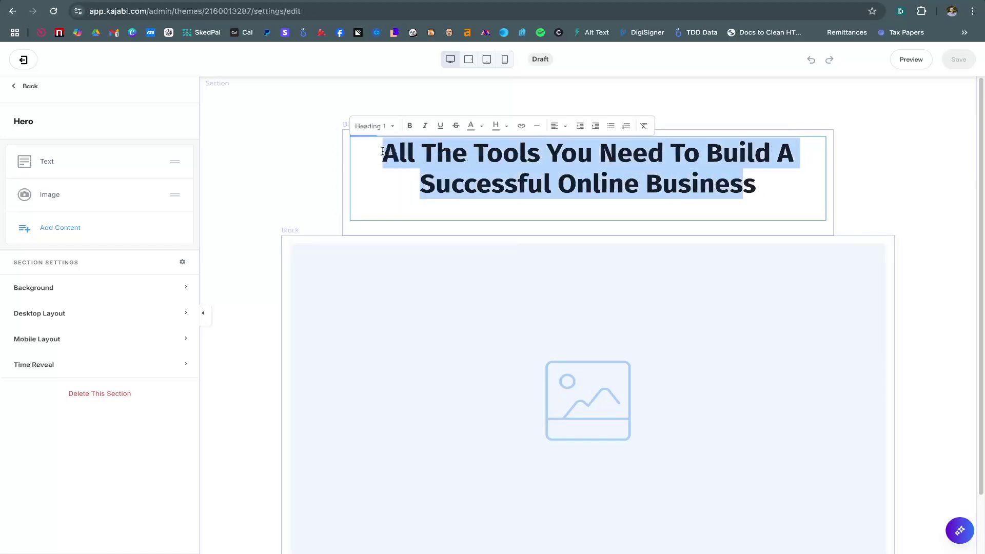
{"action": "key", "text": "BackSpace"}
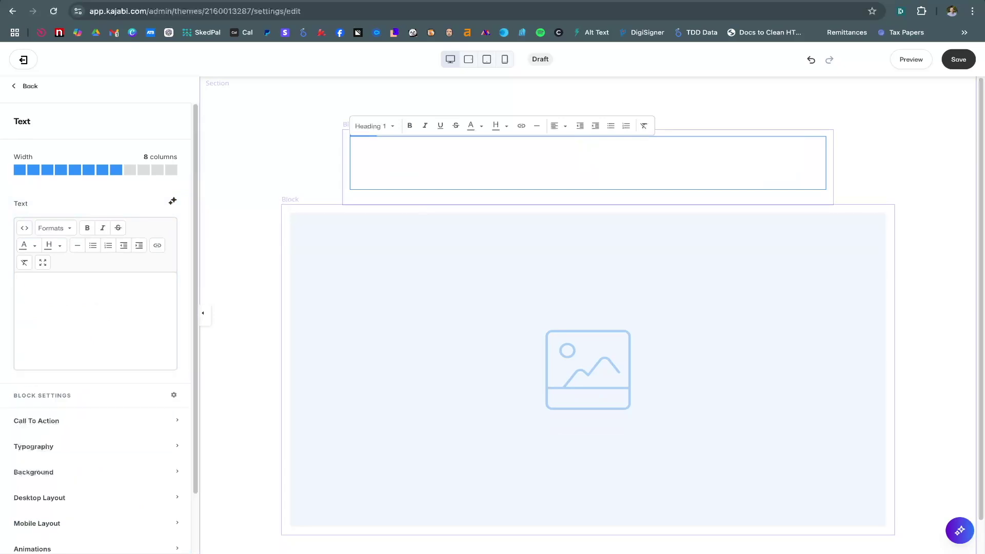
{"action": "type", "text": "This is"}
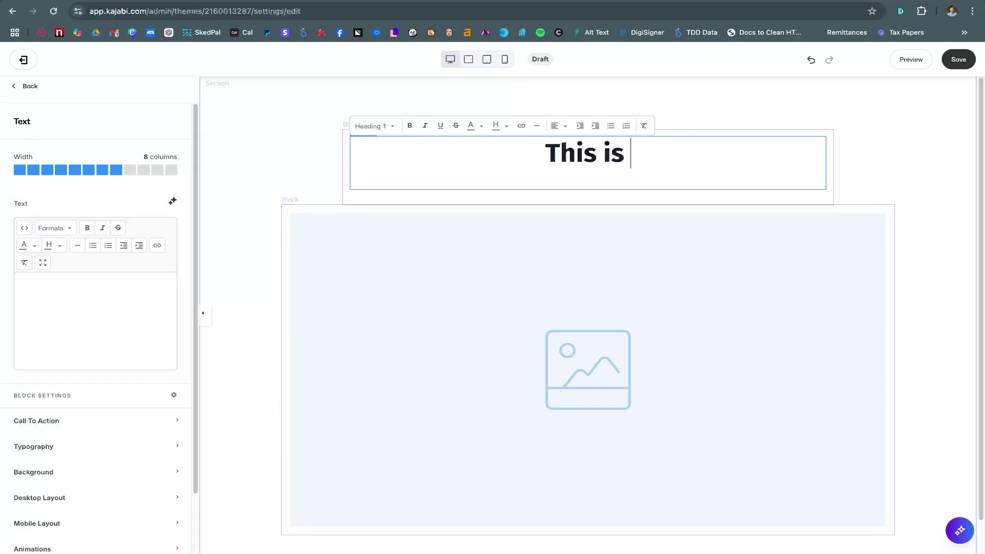
{"action": "type", "text": " my Freebie"}
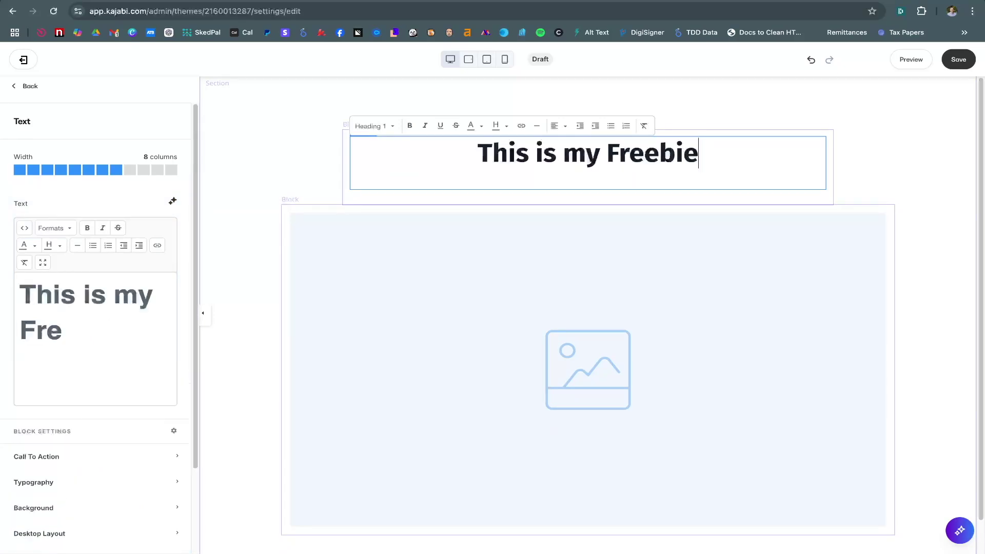
{"action": "type", "text": "! You sh"}
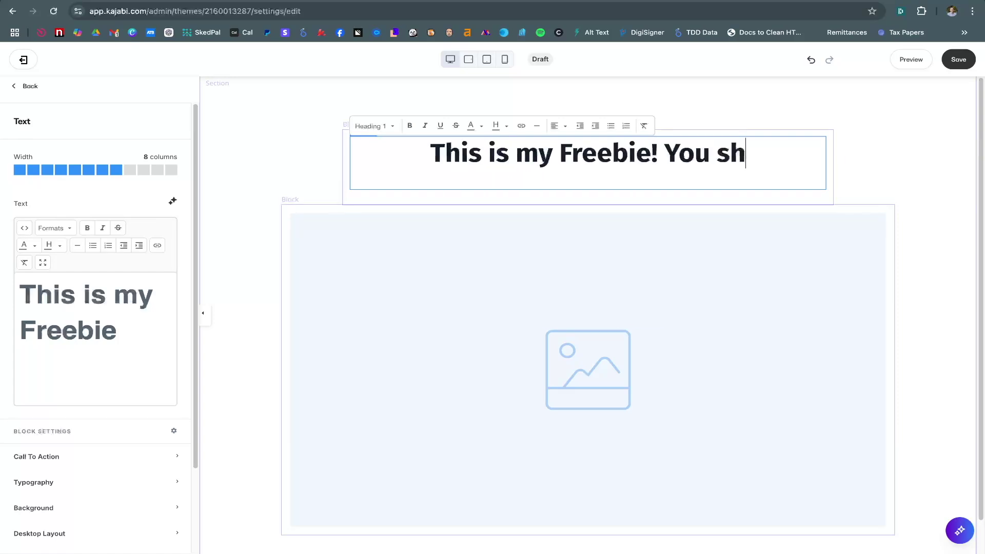
{"action": "type", "text": "ould get it!"}
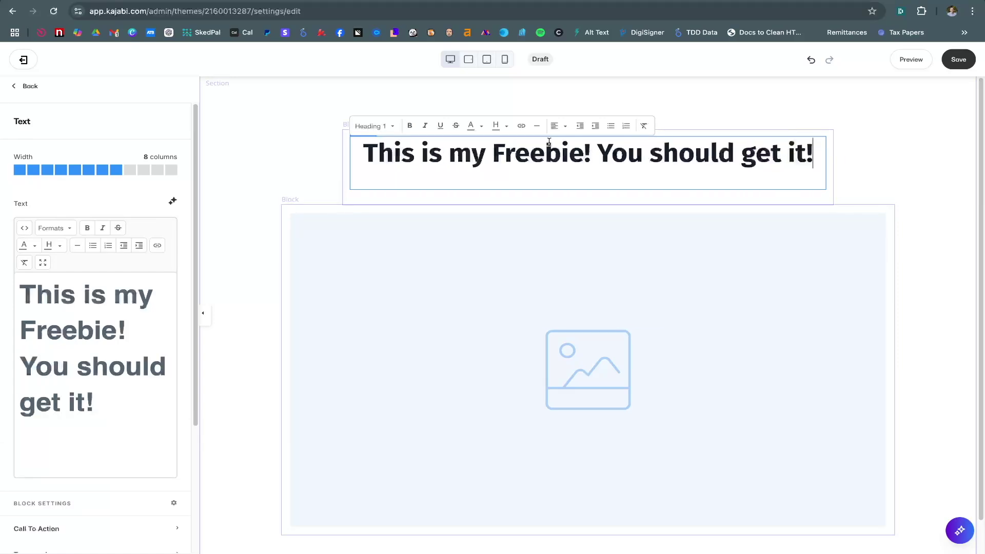
Step: Move "You should get it!" onto its own line in the Hero headline and format that line as Heading 1
{"action": "left_click", "coordinate": [593, 154]}
{"action": "key", "text": "Return"}
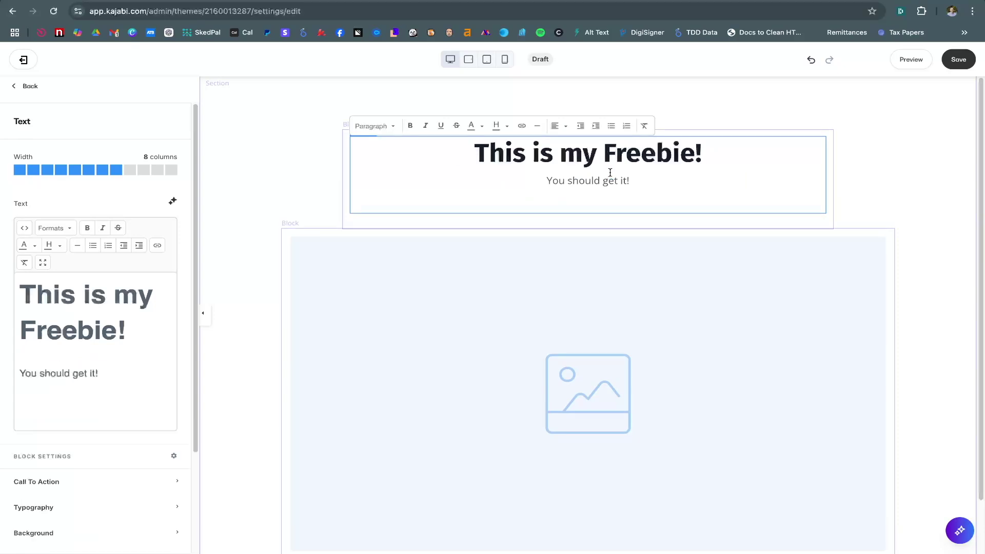
{"action": "left_click_drag", "start_coordinate": [639, 181], "coordinate": [539, 173]}
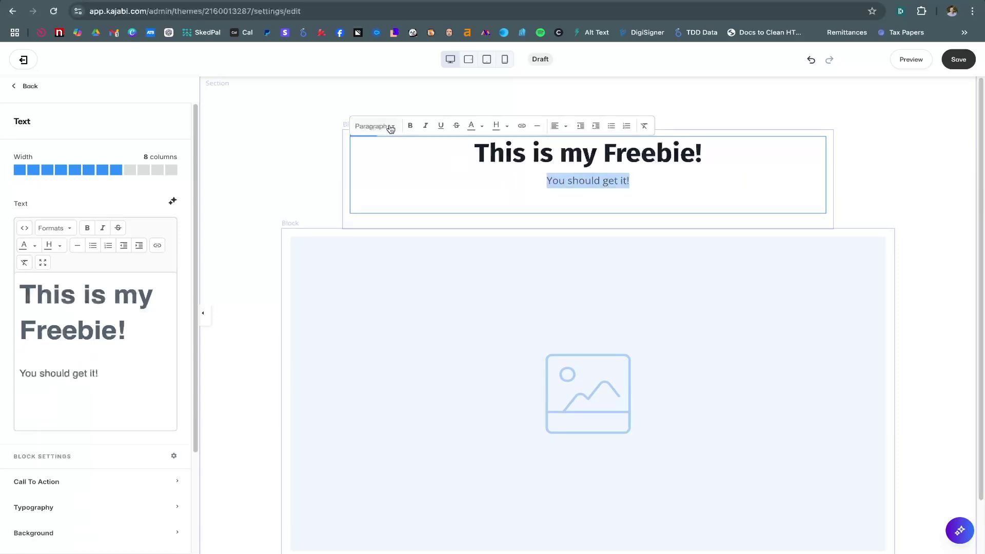
{"action": "left_click", "coordinate": [563, 154]}
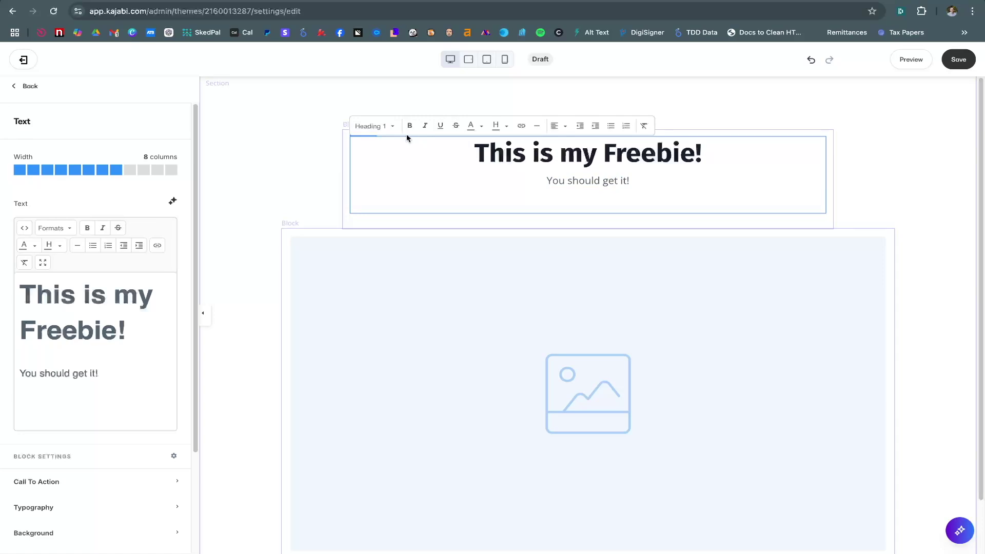
{"action": "left_click_drag", "start_coordinate": [641, 181], "coordinate": [534, 180]}
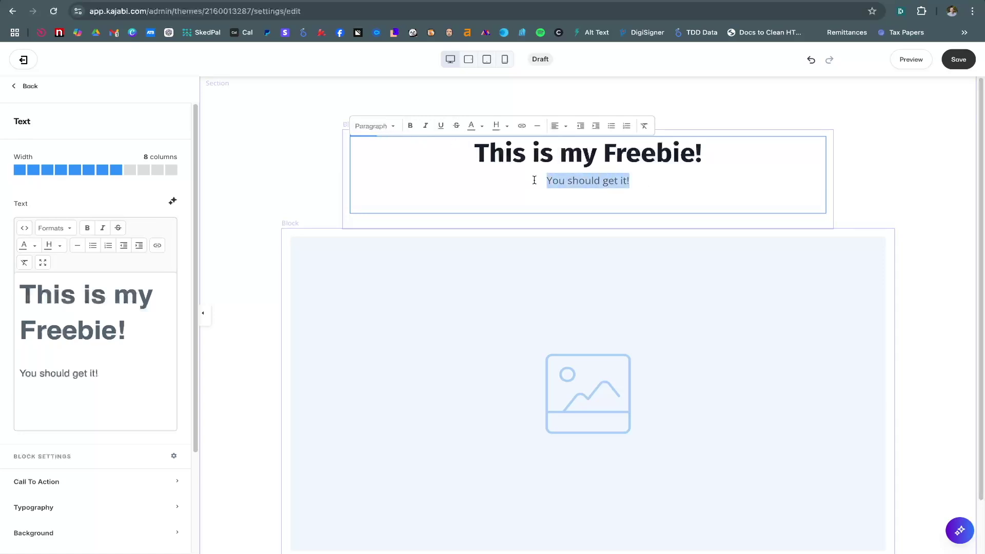
{"action": "left_click", "coordinate": [393, 127]}
{"action": "left_click", "coordinate": [392, 167]}
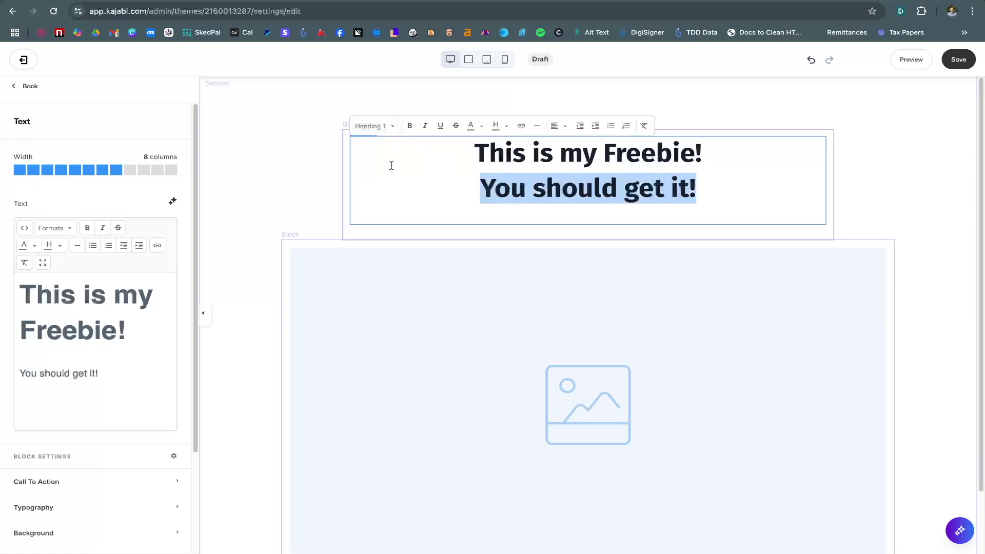
{"action": "left_click", "coordinate": [300, 185]}
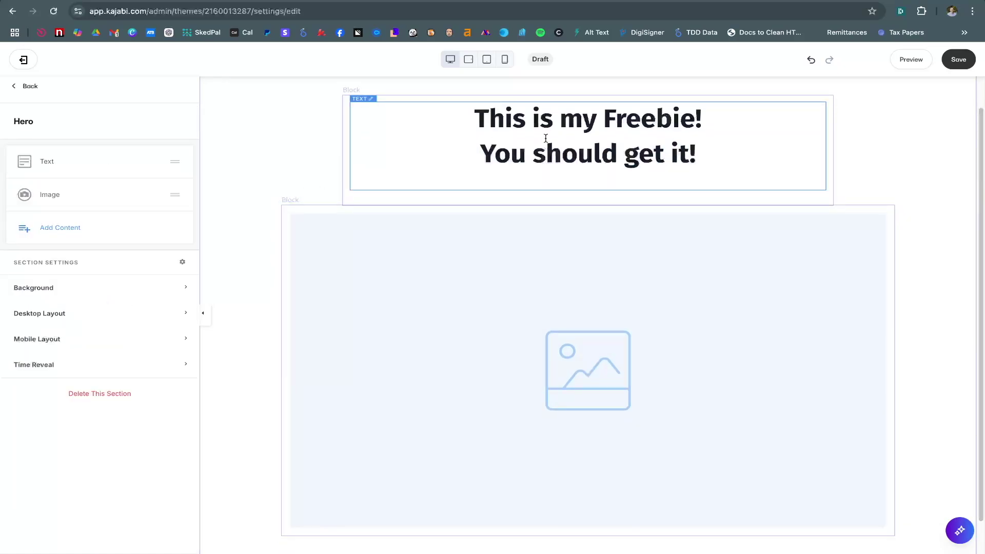
Step: Try widths of 4 and 3 columns on the Hero headline's text block and settle on 10 columns
{"action": "left_click", "coordinate": [48, 163]}
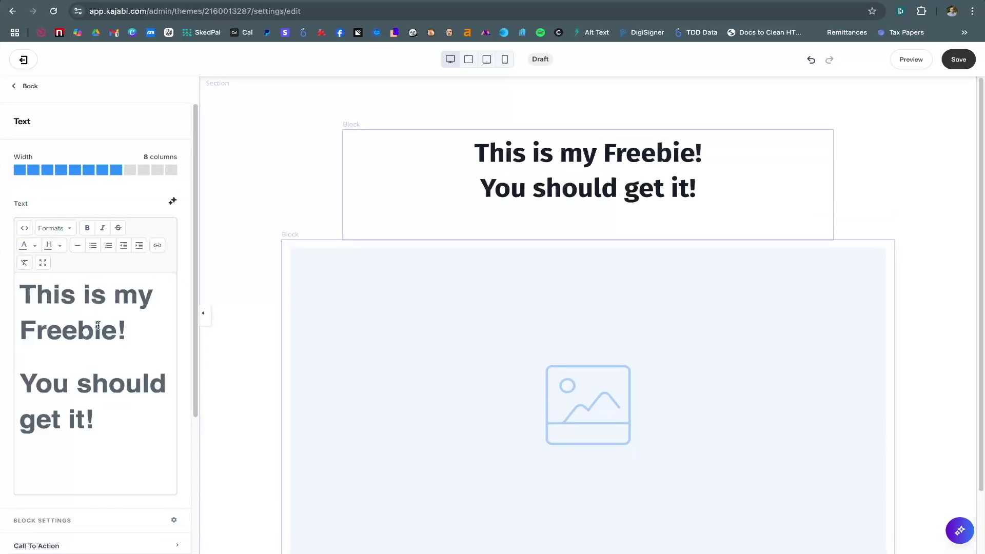
{"action": "left_click_drag", "start_coordinate": [123, 341], "coordinate": [36, 298]}
{"action": "left_click", "coordinate": [119, 357]}
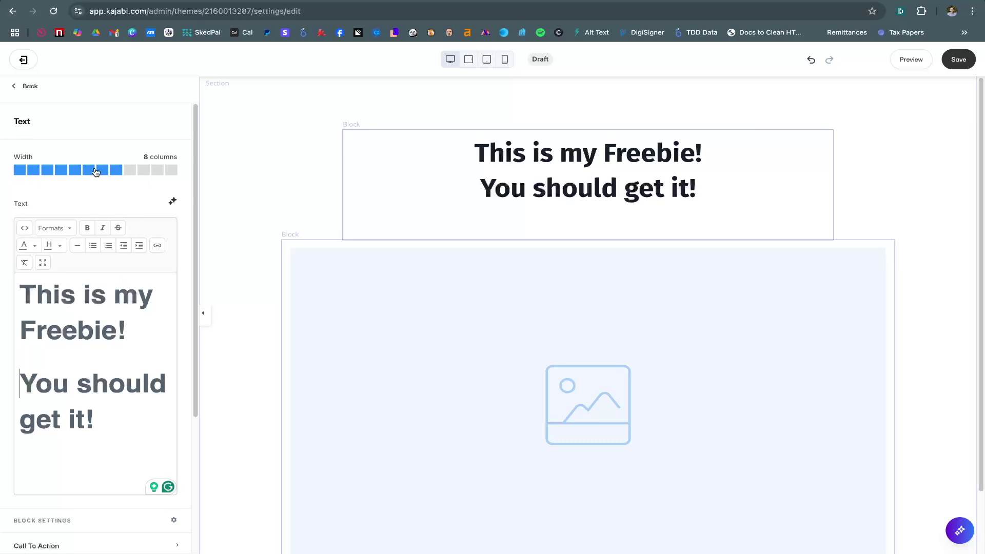
{"action": "left_click", "coordinate": [60, 170]}
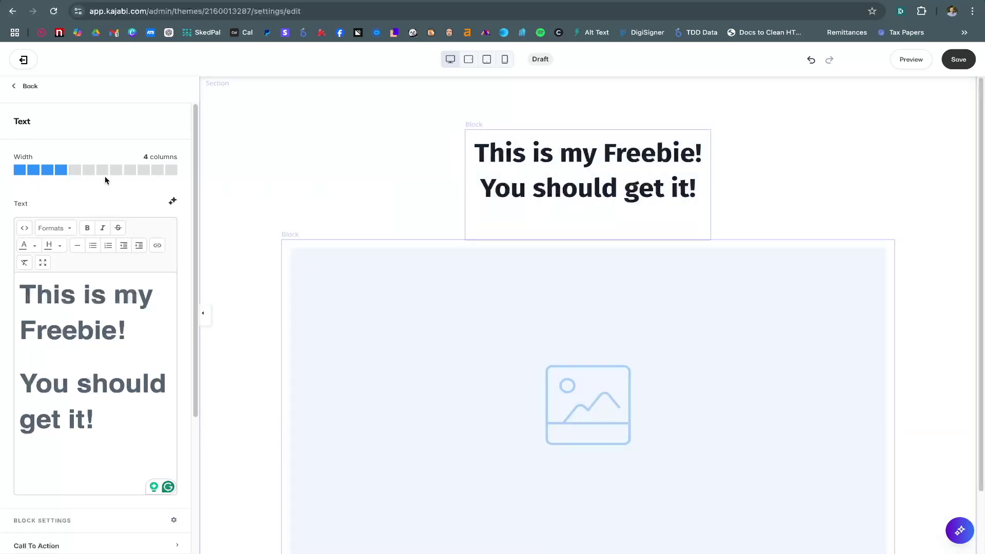
{"action": "left_click", "coordinate": [47, 169]}
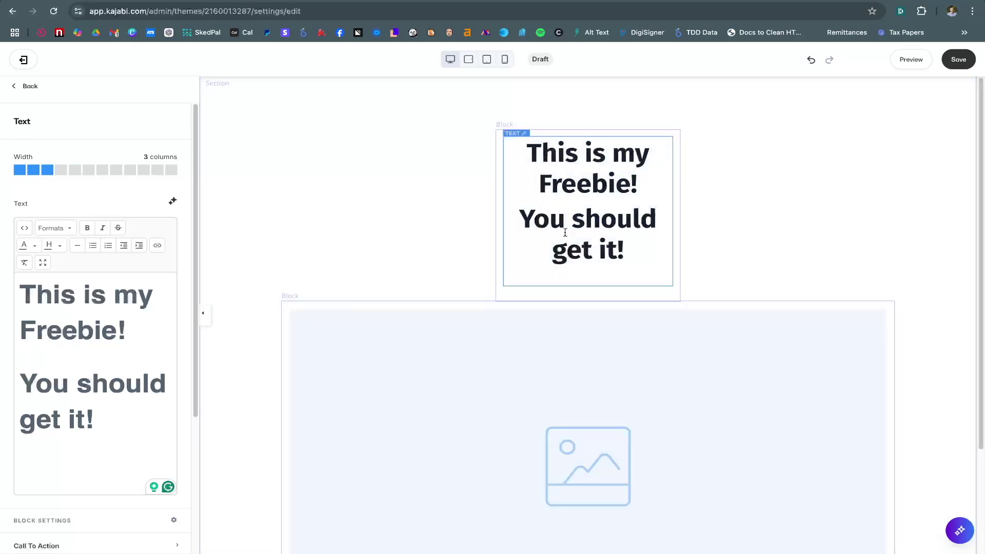
{"action": "left_click", "coordinate": [146, 170]}
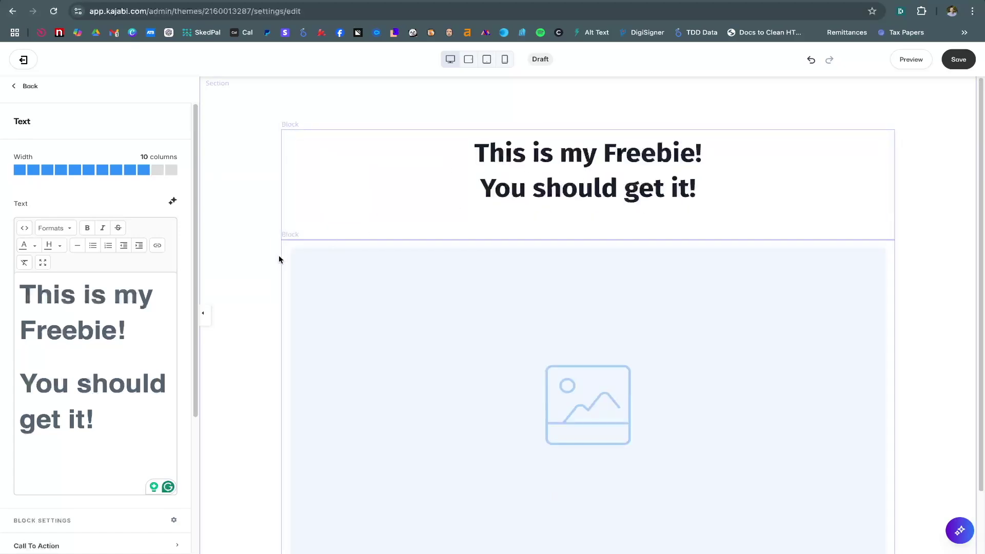
Step: Delete the placeholder image block below the headline in the Hero section
{"action": "scroll", "coordinate": [246, 270], "scroll_direction": "down", "scroll_amount": 2}
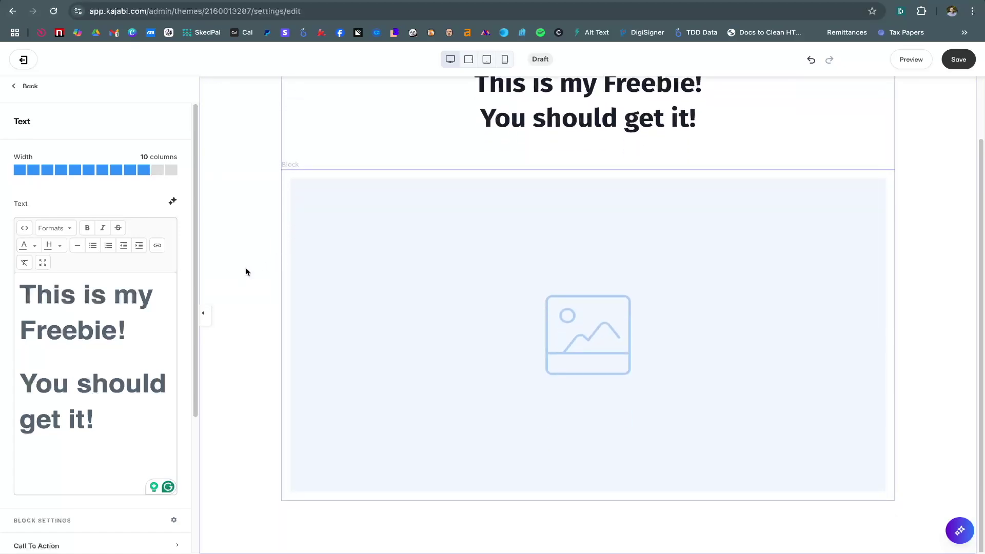
{"action": "left_click", "coordinate": [368, 266]}
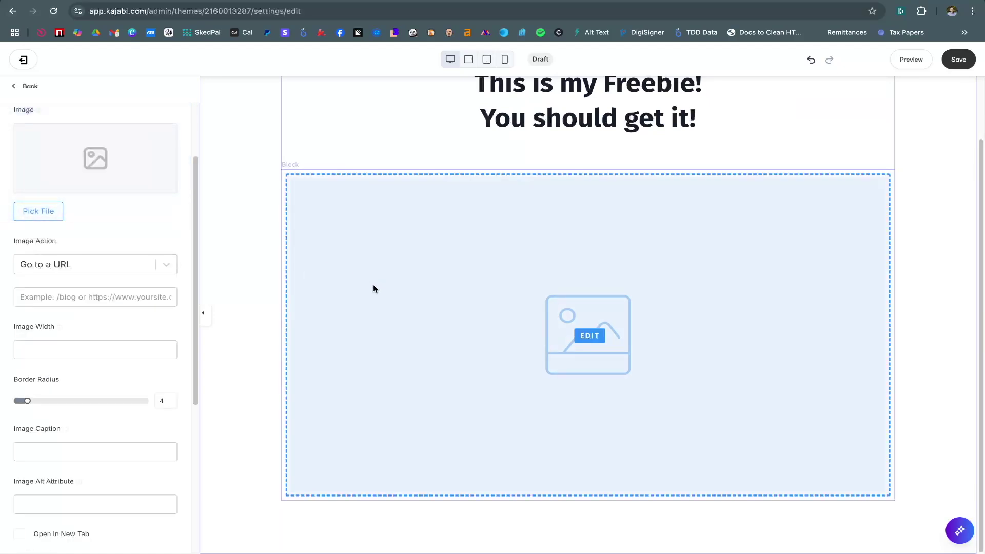
{"action": "scroll", "coordinate": [97, 227], "scroll_direction": "up", "scroll_amount": 2}
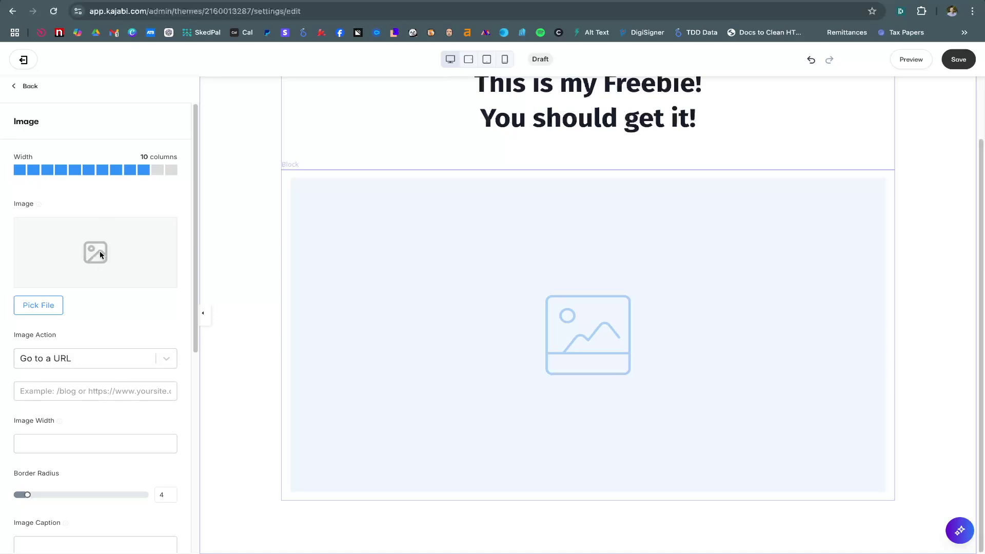
{"action": "scroll", "coordinate": [100, 279], "scroll_direction": "down", "scroll_amount": 7}
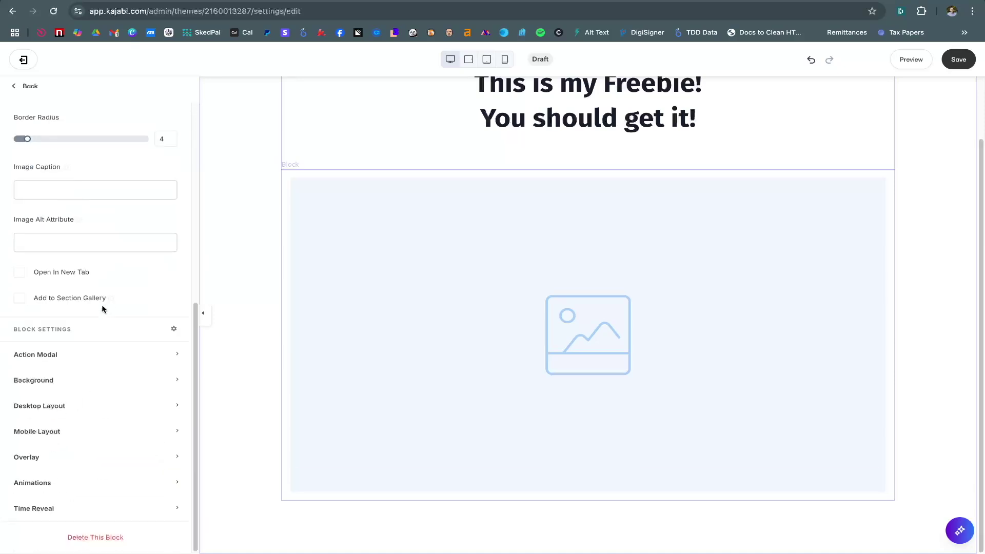
{"action": "left_click", "coordinate": [88, 536]}
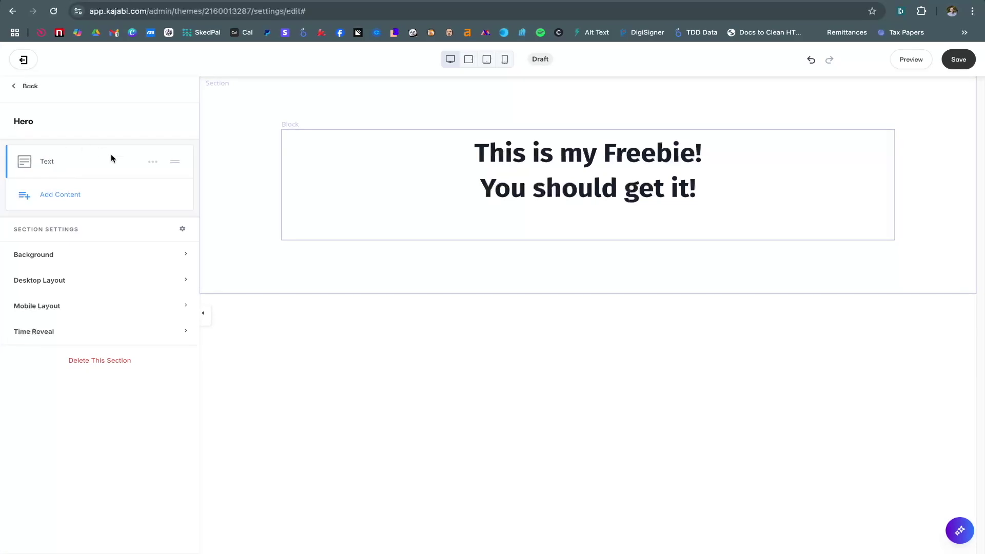
Step: Add a Form block to the Hero section below the headline and assign the Freebie form to it
{"action": "left_click", "coordinate": [58, 195]}
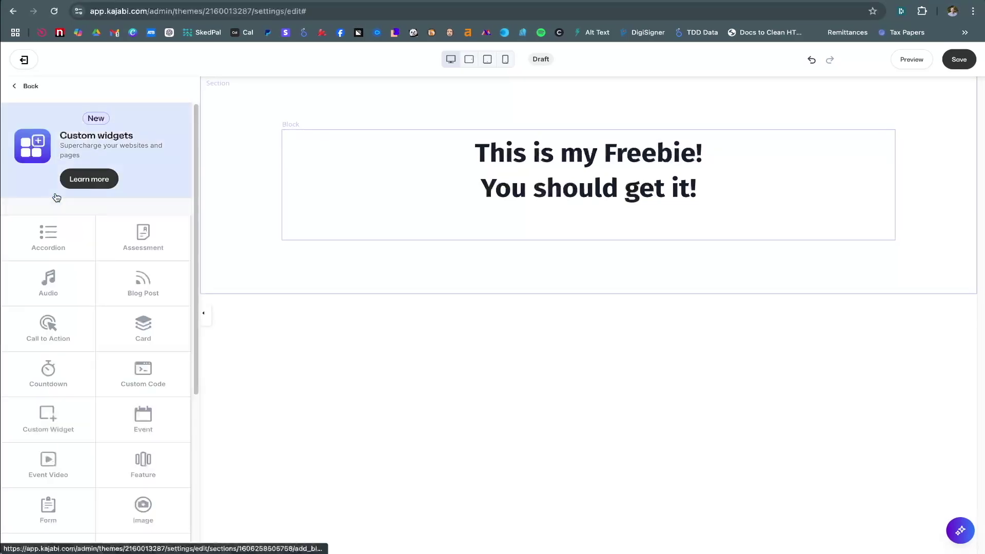
{"action": "scroll", "coordinate": [90, 404], "scroll_direction": "down", "scroll_amount": 2}
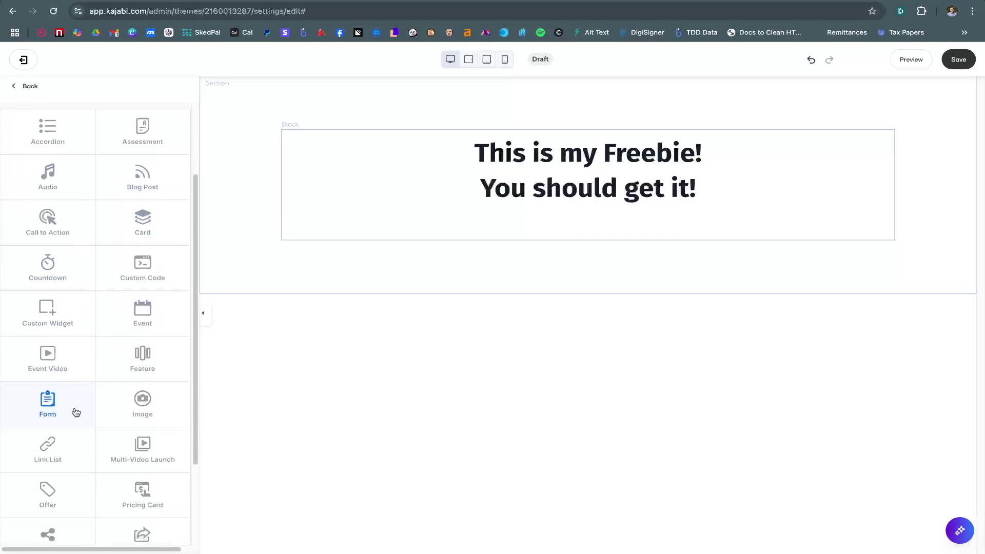
{"action": "left_click", "coordinate": [46, 405]}
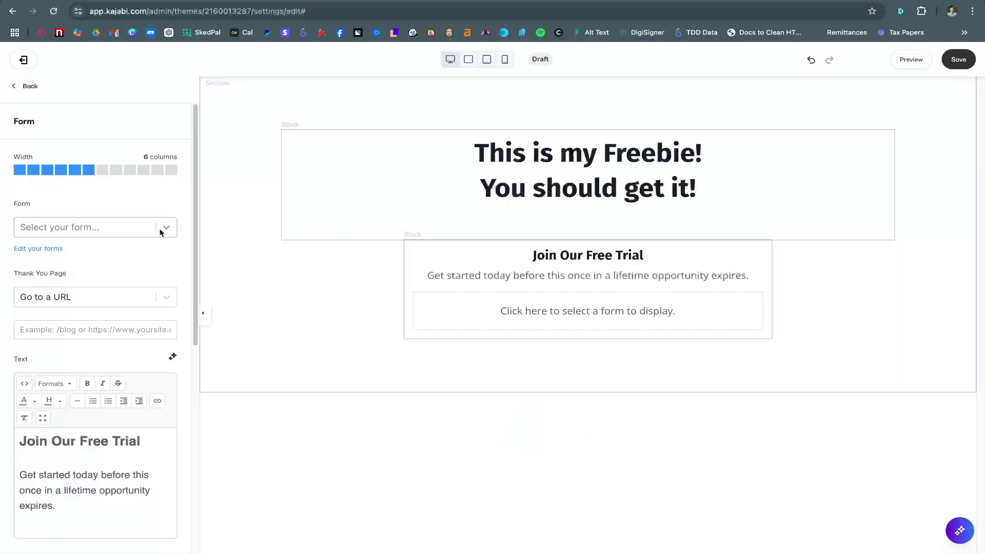
{"action": "left_click", "coordinate": [161, 232]}
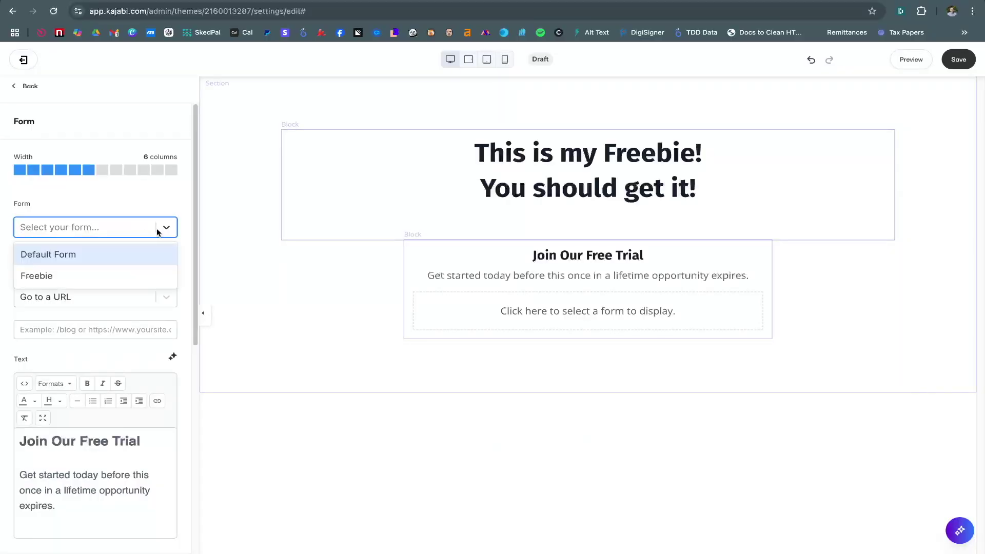
{"action": "left_click", "coordinate": [60, 279]}
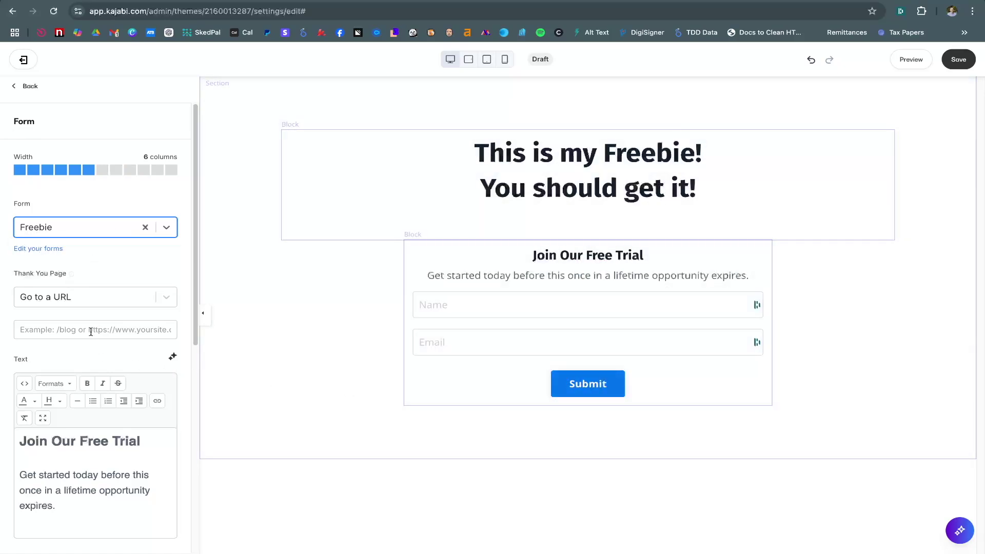
Step: Try Go to a Landing Page as the form's Thank You Page action and switch back to Go to a URL
{"action": "scroll", "coordinate": [50, 277], "scroll_direction": "down", "scroll_amount": 2}
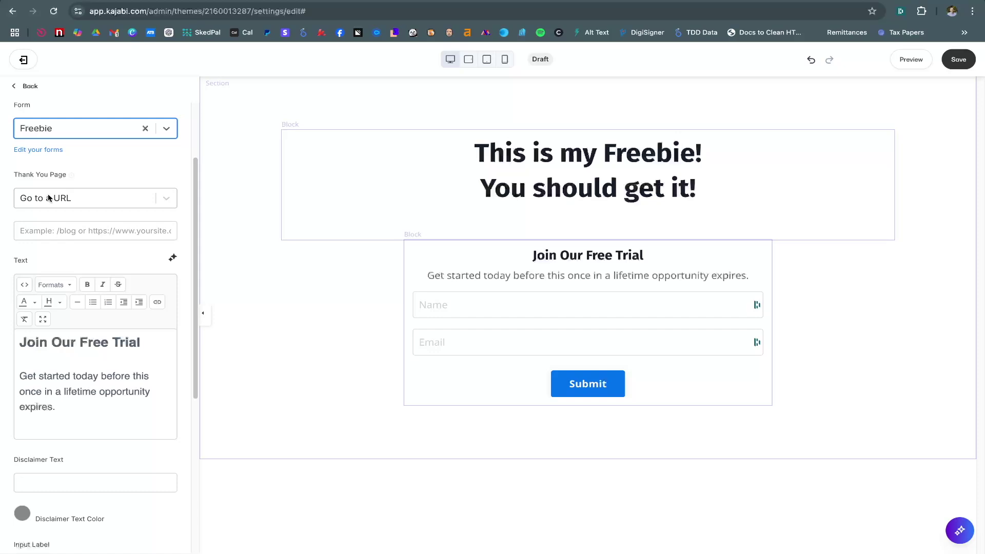
{"action": "left_click", "coordinate": [167, 201]}
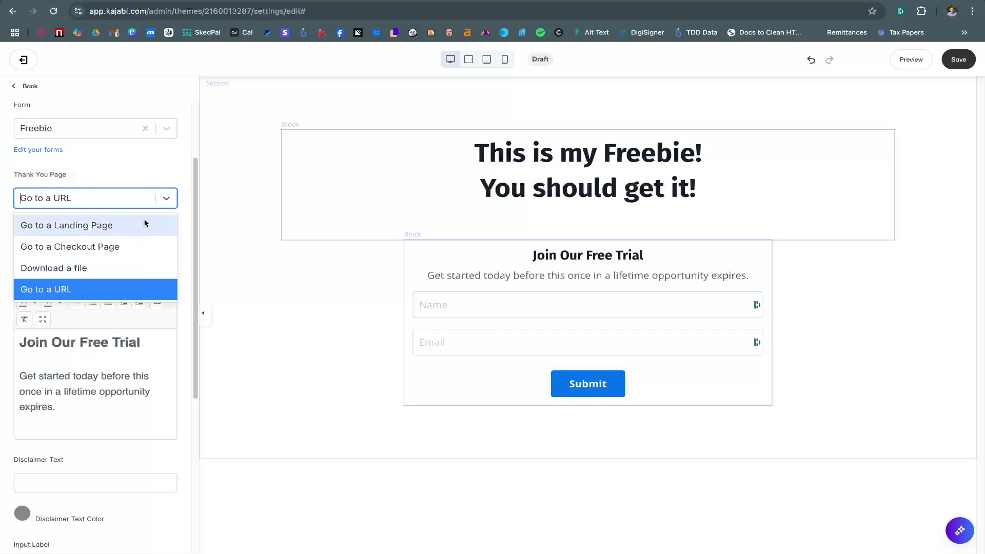
{"action": "left_click", "coordinate": [121, 226]}
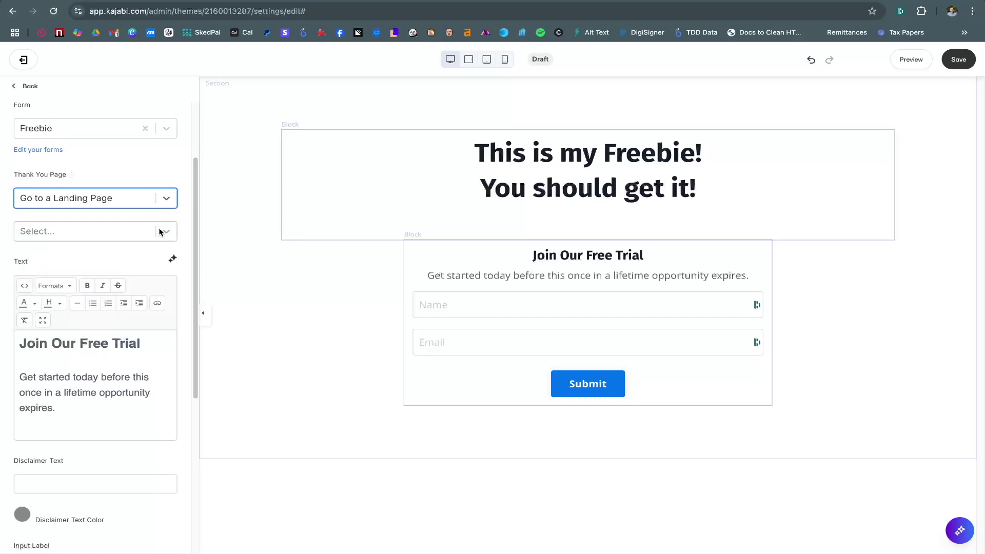
{"action": "left_click", "coordinate": [165, 204]}
{"action": "left_click", "coordinate": [123, 293]}
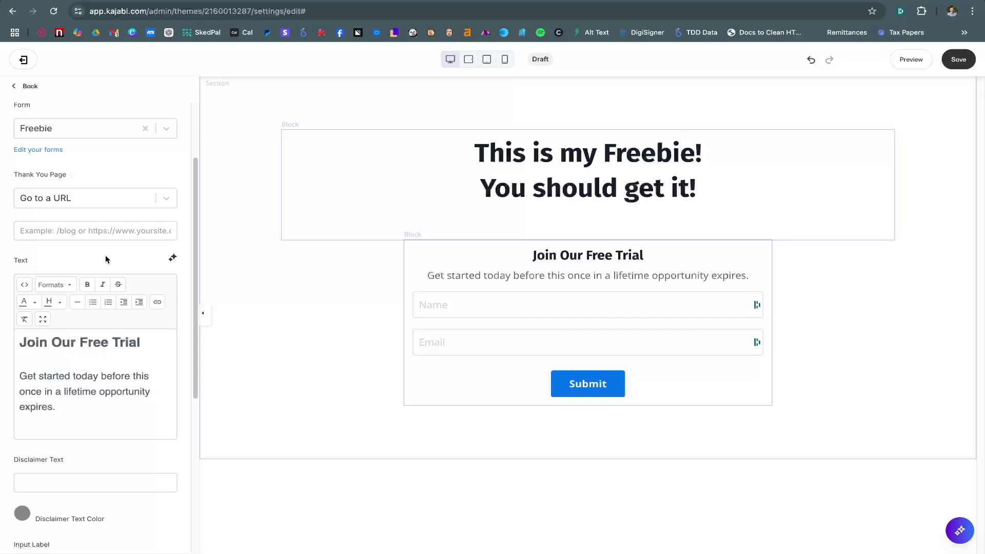
Step: Replace the form block's "Join Our Free Trial" heading with "Grab this freebie, it will help you with stuff"
{"action": "scroll", "coordinate": [106, 255], "scroll_direction": "down", "scroll_amount": 3}
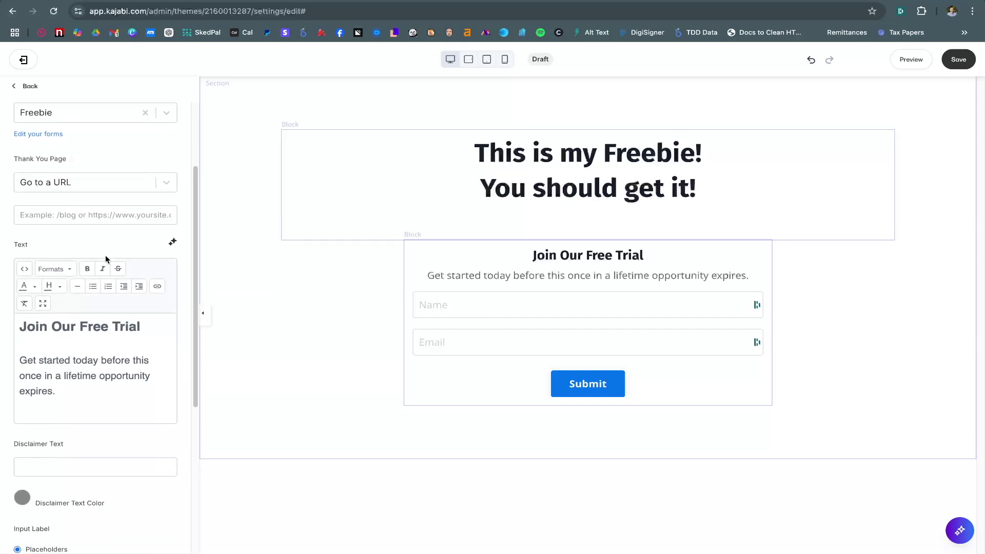
{"action": "scroll", "coordinate": [106, 271], "scroll_direction": "down", "scroll_amount": 3}
{"action": "triple_click", "coordinate": [143, 160]}
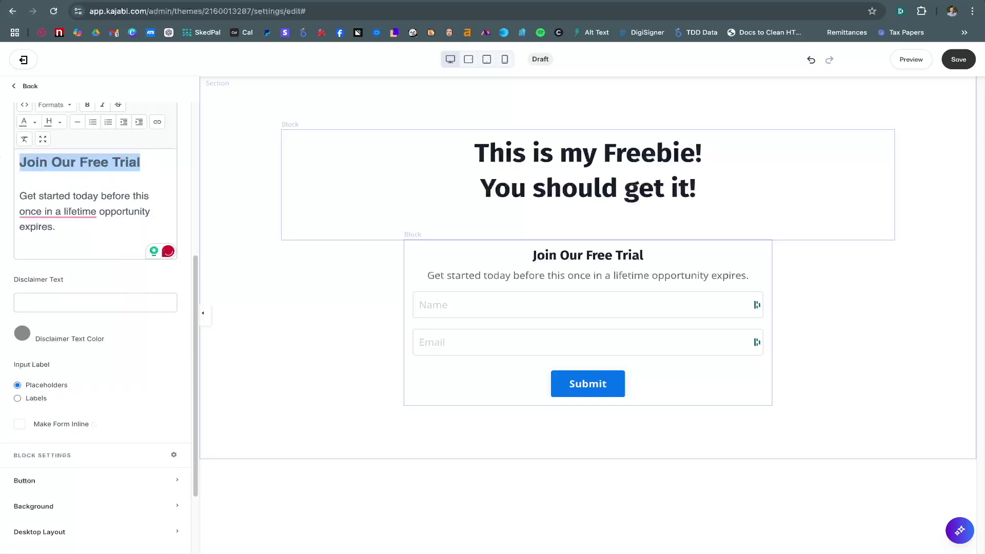
{"action": "type", "text": "Grab this f"}
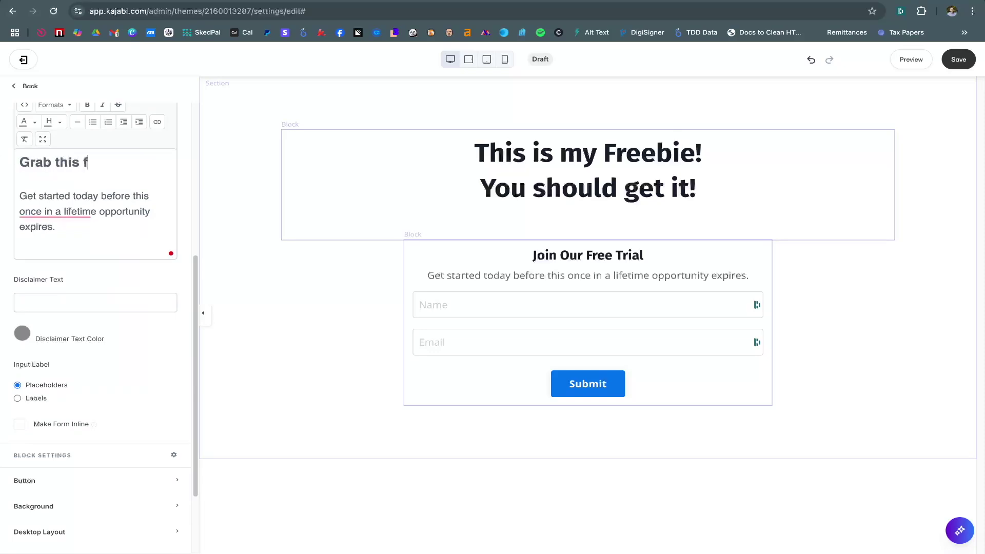
{"action": "type", "text": "reebie, it will hel yp"}
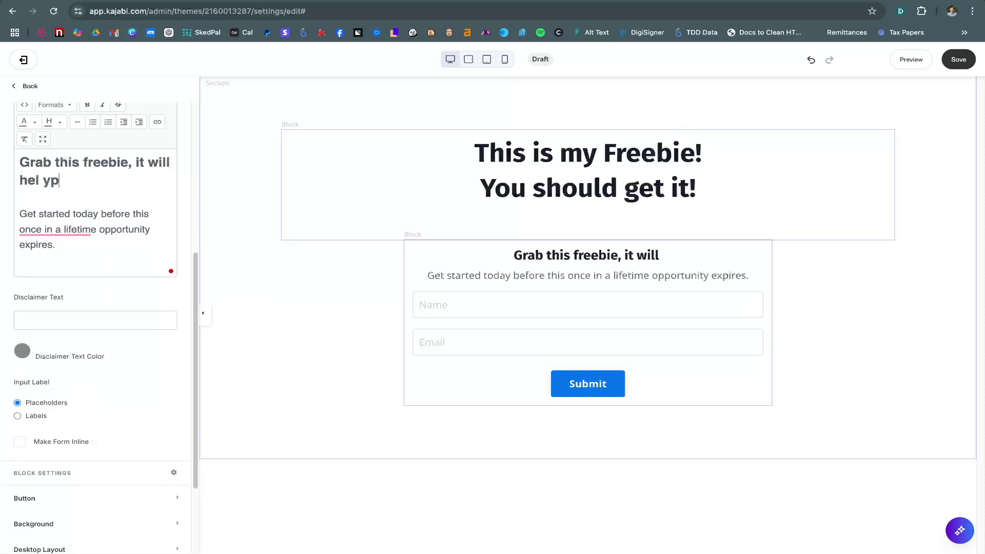
{"action": "key", "text": "BackSpace"}
{"action": "key", "text": "BackSpace"}
{"action": "key", "text": "BackSpace"}
{"action": "type", "text": "p you with stuff"}
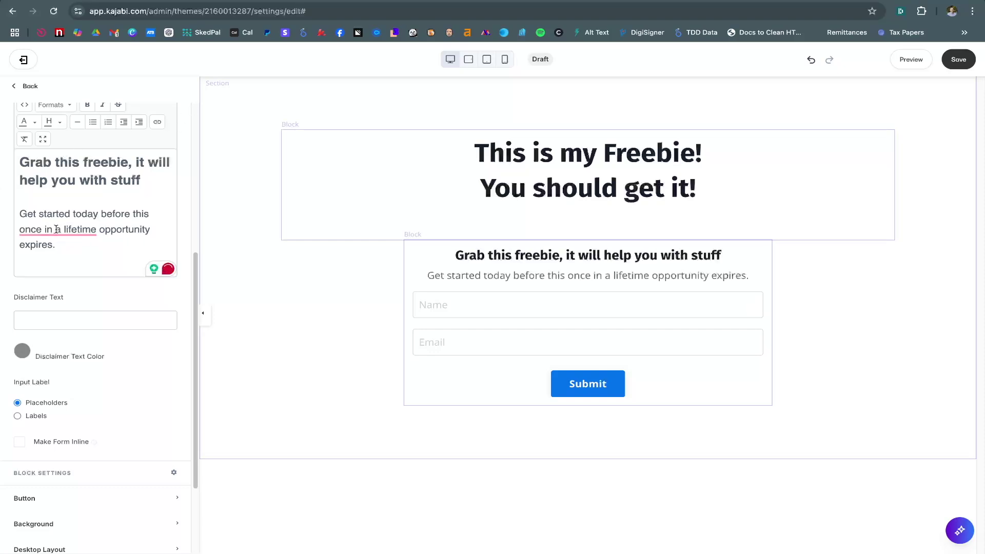
{"action": "left_click_drag", "start_coordinate": [41, 214], "coordinate": [68, 246]}
{"action": "left_click", "coordinate": [71, 251]}
Step: Set the form's Submit button background color to the red preset swatch in the block's button settings
{"action": "scroll", "coordinate": [114, 352], "scroll_direction": "down", "scroll_amount": 3}
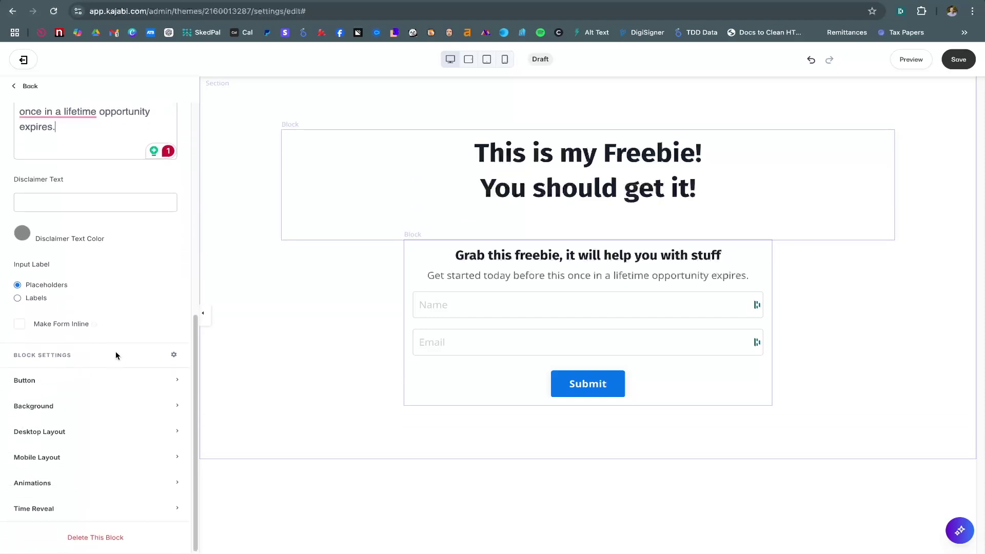
{"action": "left_click", "coordinate": [114, 380]}
{"action": "scroll", "coordinate": [77, 318], "scroll_direction": "down", "scroll_amount": 3}
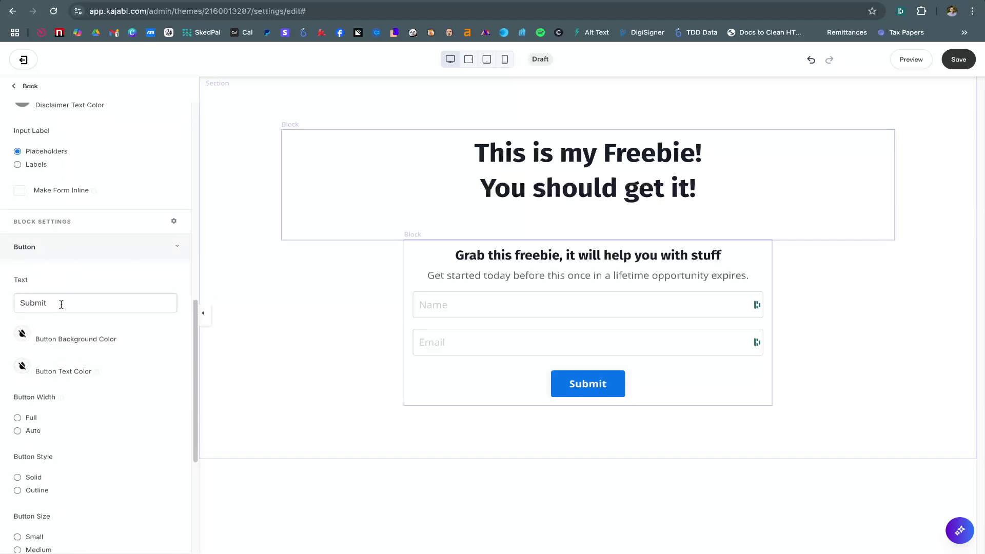
{"action": "left_click", "coordinate": [24, 336]}
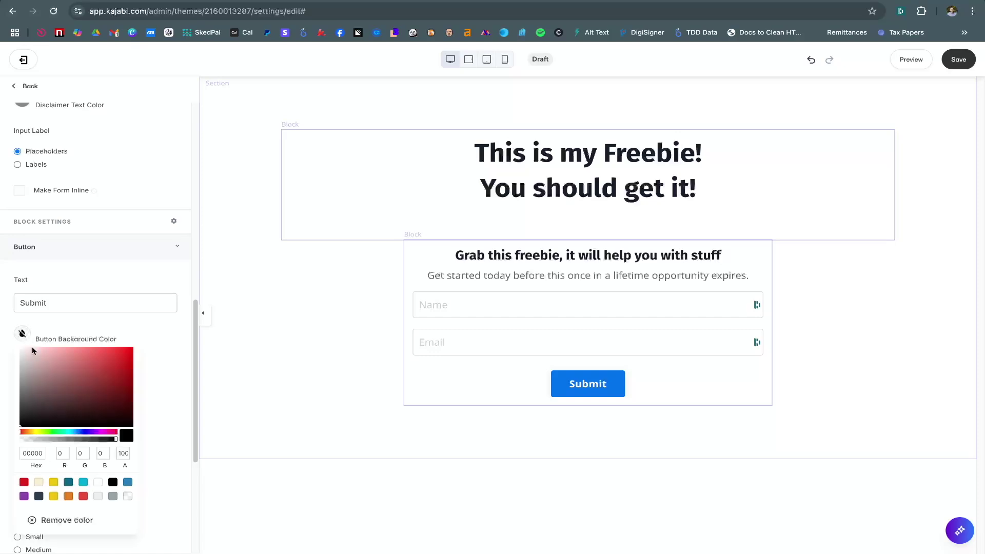
{"action": "left_click", "coordinate": [24, 481]}
{"action": "left_click", "coordinate": [163, 331]}
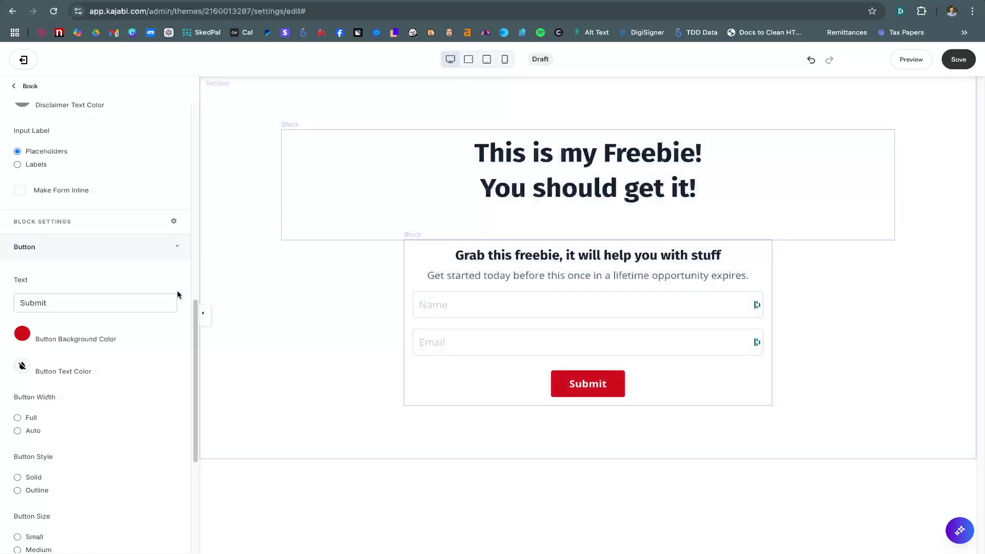
{"action": "scroll", "coordinate": [113, 318], "scroll_direction": "up", "scroll_amount": 2}
{"action": "scroll", "coordinate": [114, 318], "scroll_direction": "up", "scroll_amount": 10}
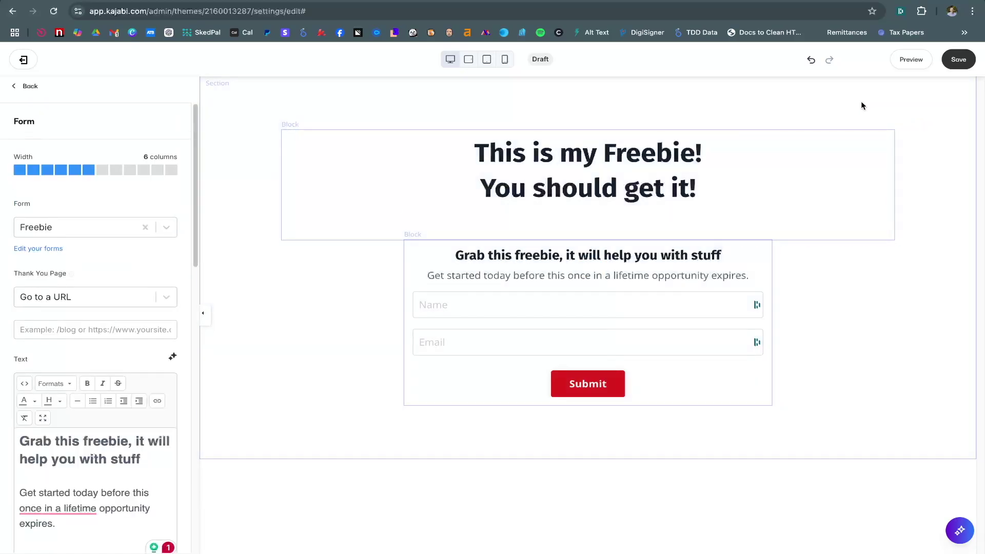
Step: Save the landing page design, leave the editor and open the Freebie Page's details for editing
{"action": "left_click", "coordinate": [957, 65]}
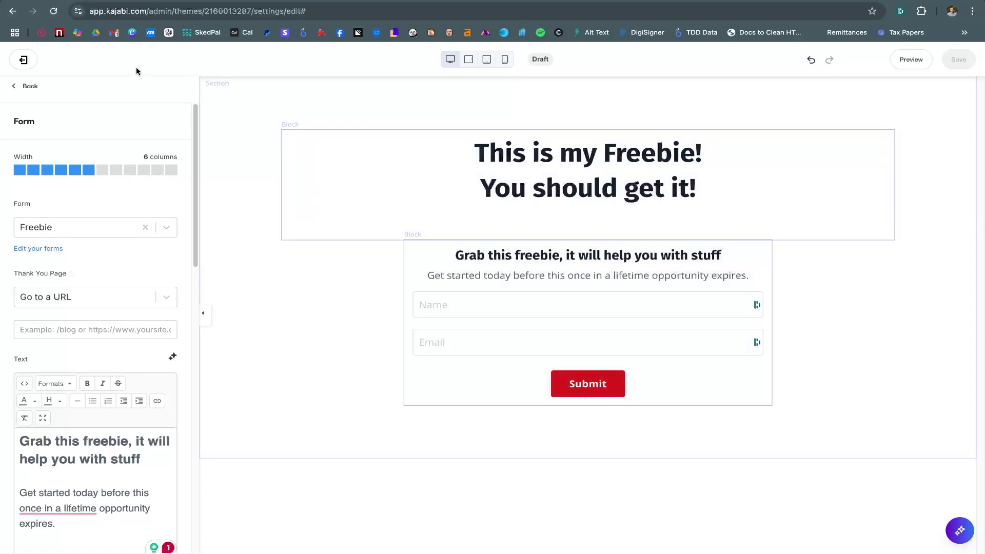
{"action": "left_click", "coordinate": [25, 60]}
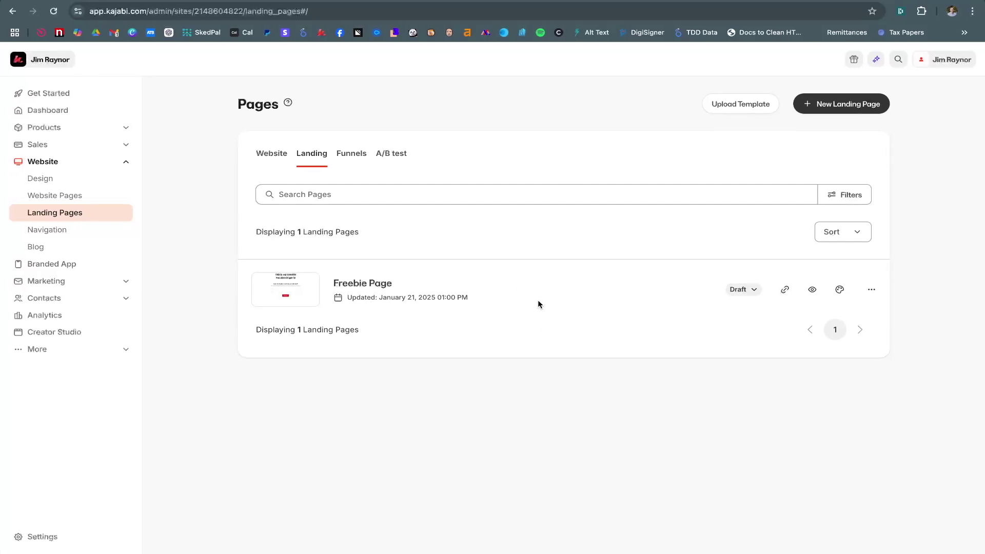
{"action": "left_click", "coordinate": [871, 291]}
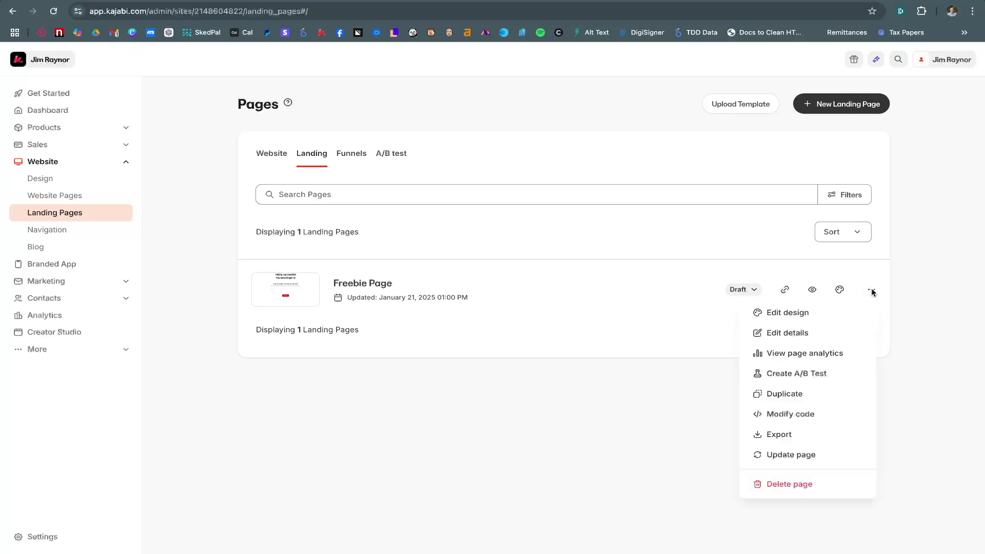
{"action": "left_click", "coordinate": [815, 334]}
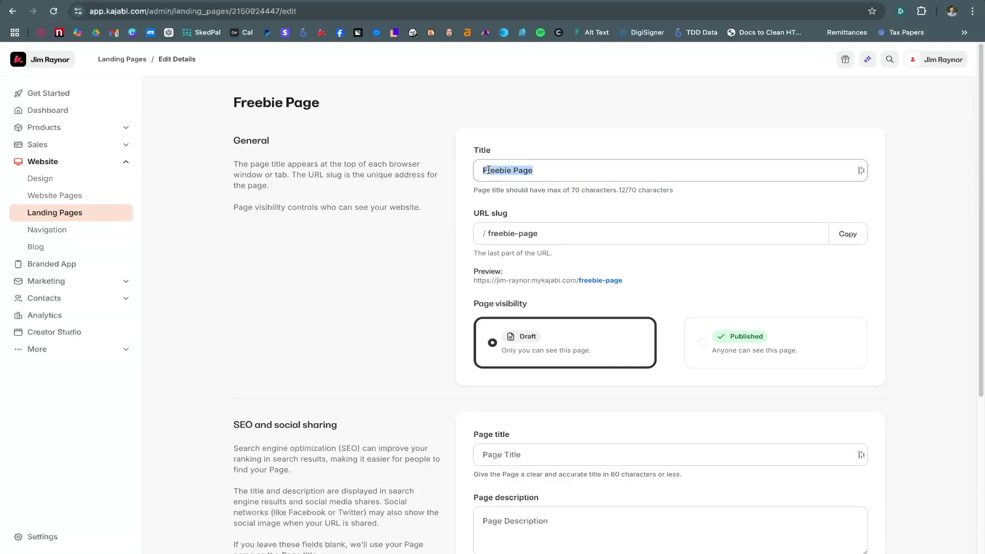
Step: Examine the page's title in the General section and the explanation of where the title and URL slug are used
{"action": "left_click", "coordinate": [555, 170]}
{"action": "left_click_drag", "start_coordinate": [556, 169], "coordinate": [454, 165]}
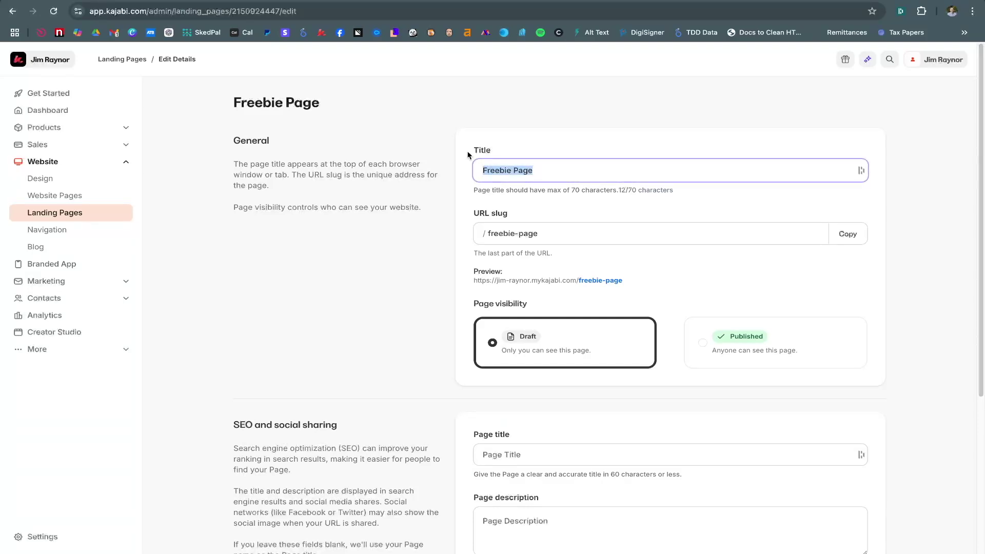
{"action": "left_click", "coordinate": [255, 149]}
{"action": "left_click_drag", "start_coordinate": [470, 150], "coordinate": [497, 153]}
{"action": "triple_click", "coordinate": [516, 170]}
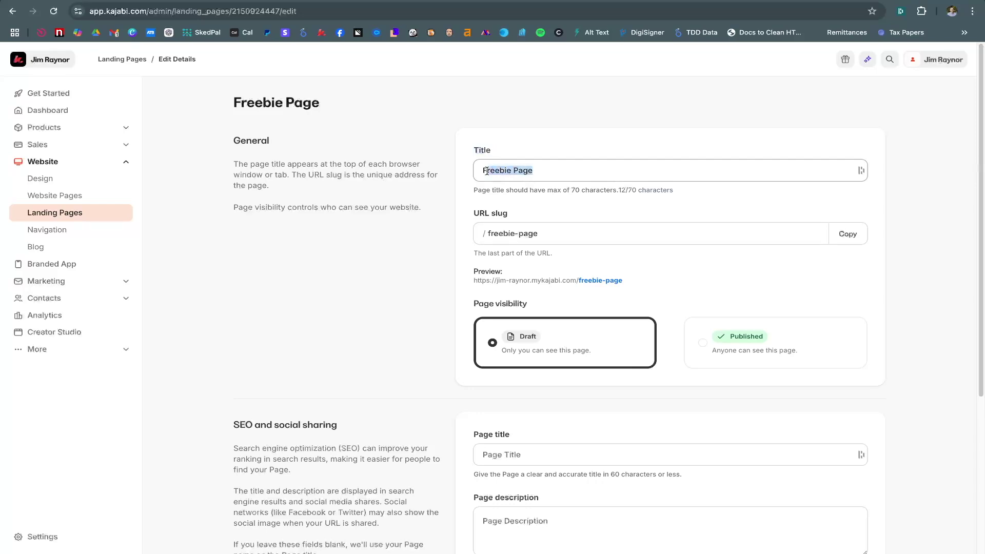
{"action": "mouse_move", "coordinate": [296, 165]}
{"action": "left_mouse_down"}
{"action": "mouse_move", "coordinate": [331, 176]}
{"action": "mouse_move", "coordinate": [311, 177]}
{"action": "left_mouse_up"}
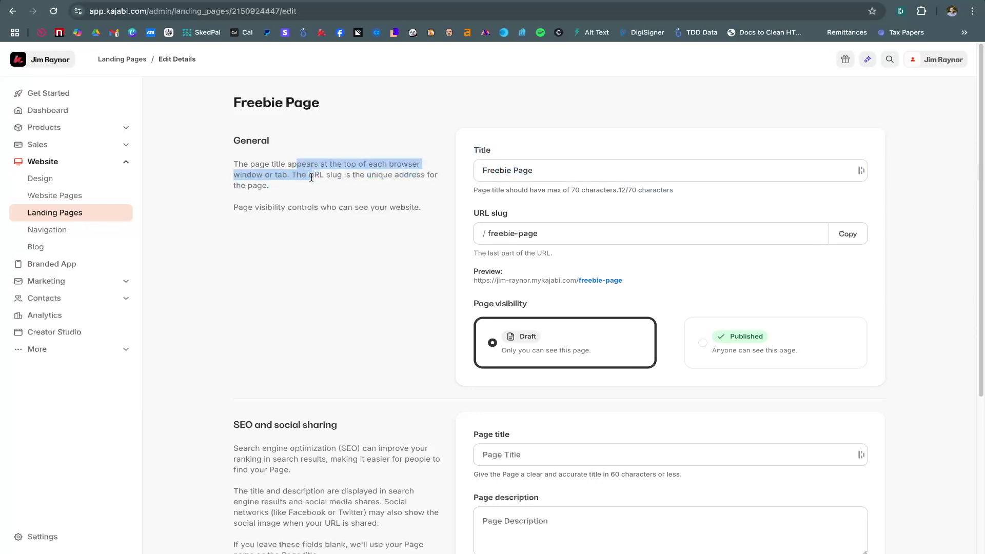
{"action": "left_click", "coordinate": [334, 179]}
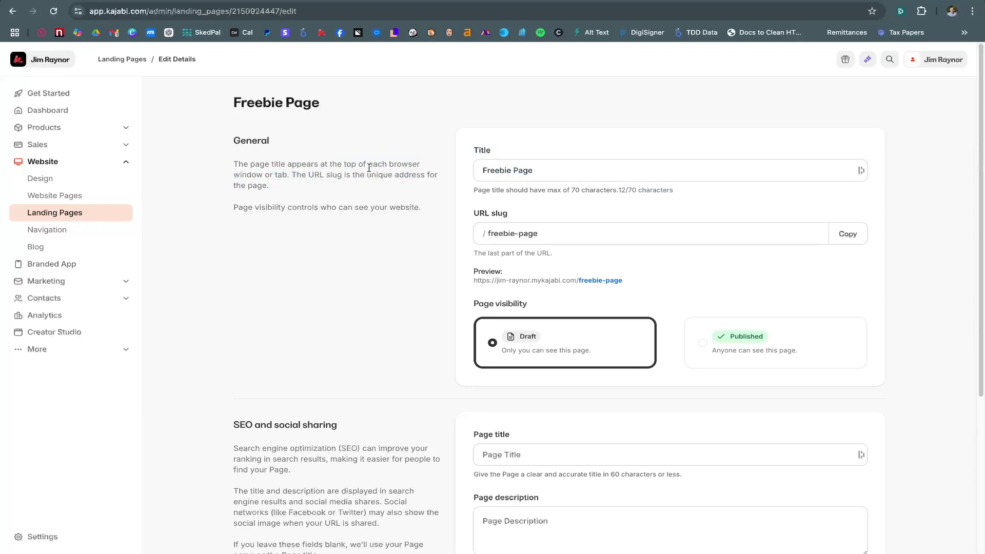
{"action": "left_click_drag", "start_coordinate": [270, 185], "coordinate": [323, 162]}
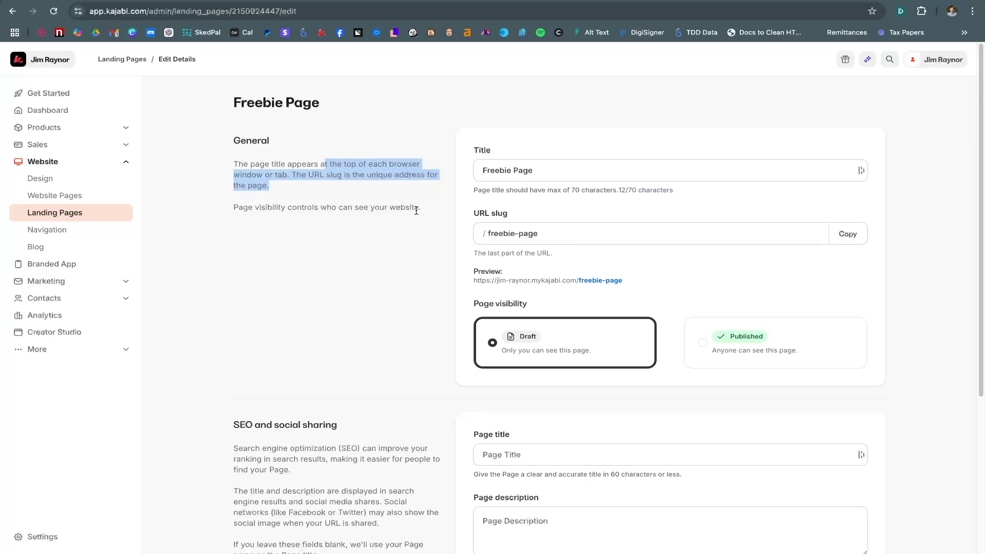
Step: Set the SEO page title to the site owner's name in possessive form followed by "Freebie"
{"action": "scroll", "coordinate": [456, 254], "scroll_direction": "down", "scroll_amount": 4}
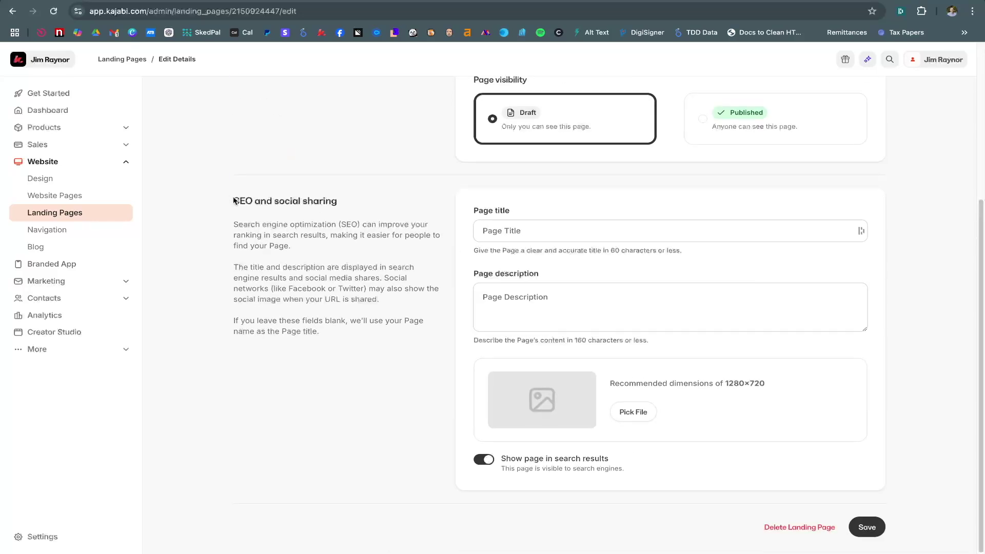
{"action": "left_click", "coordinate": [515, 229]}
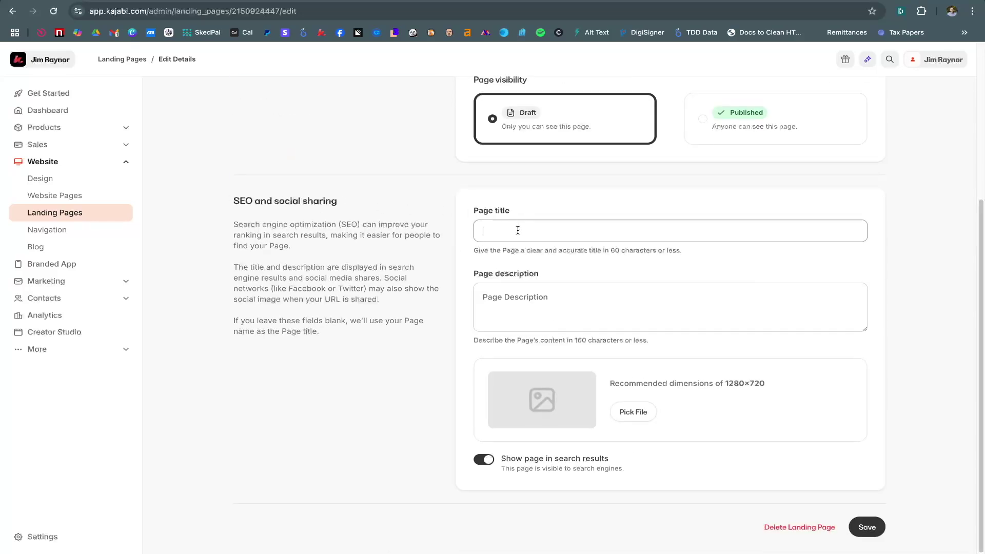
{"action": "left_click_drag", "start_coordinate": [475, 211], "coordinate": [528, 226]}
{"action": "left_click", "coordinate": [513, 234]}
{"action": "scroll", "coordinate": [494, 238], "scroll_direction": "up", "scroll_amount": 1}
{"action": "scroll", "coordinate": [495, 238], "scroll_direction": "up", "scroll_amount": 4}
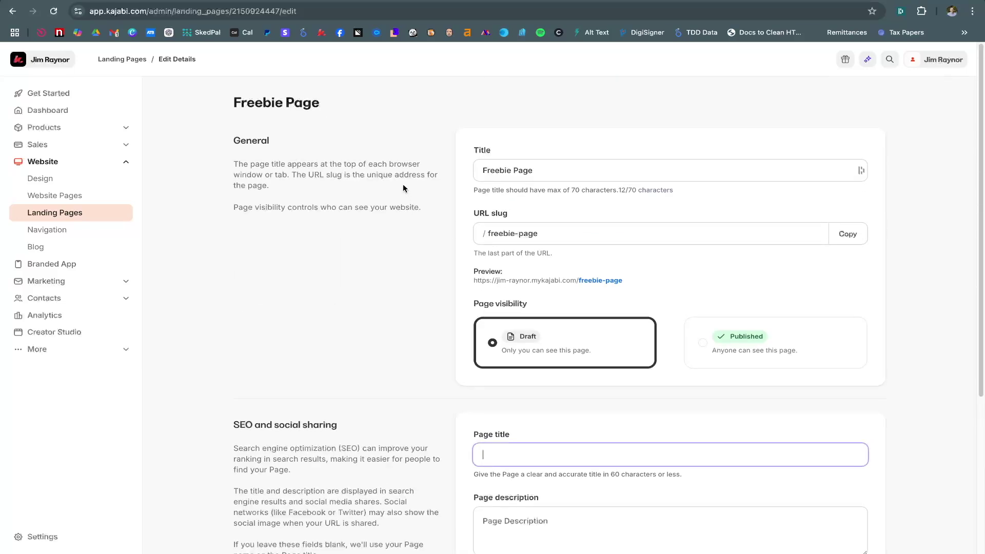
{"action": "scroll", "coordinate": [431, 322], "scroll_direction": "down", "scroll_amount": 4}
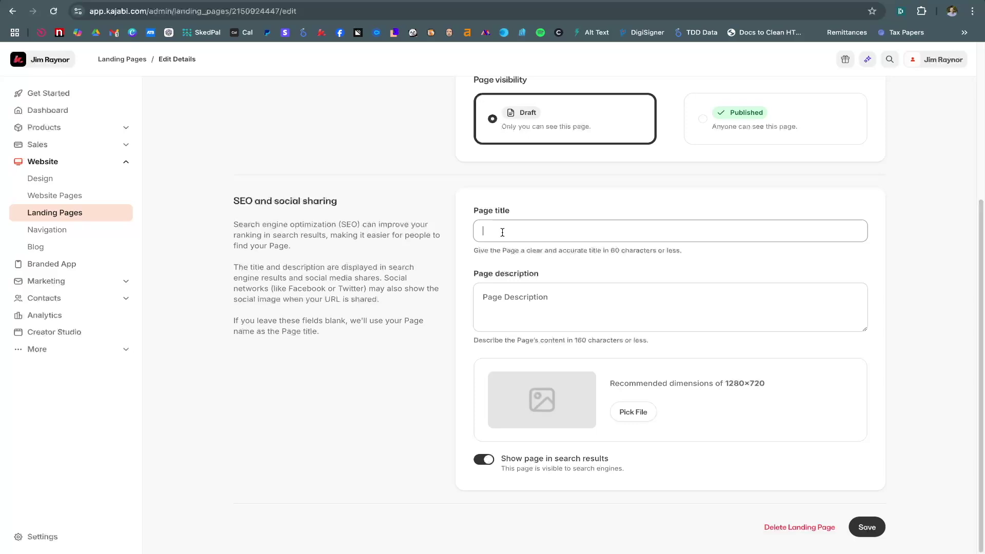
{"action": "type", "text": "Jim Raynors Freebie"}
{"action": "left_click", "coordinate": [528, 308]}
Step: Compare the SEO page title with the general title and set the page visibility to Published
{"action": "scroll", "coordinate": [530, 310], "scroll_direction": "up", "scroll_amount": 4}
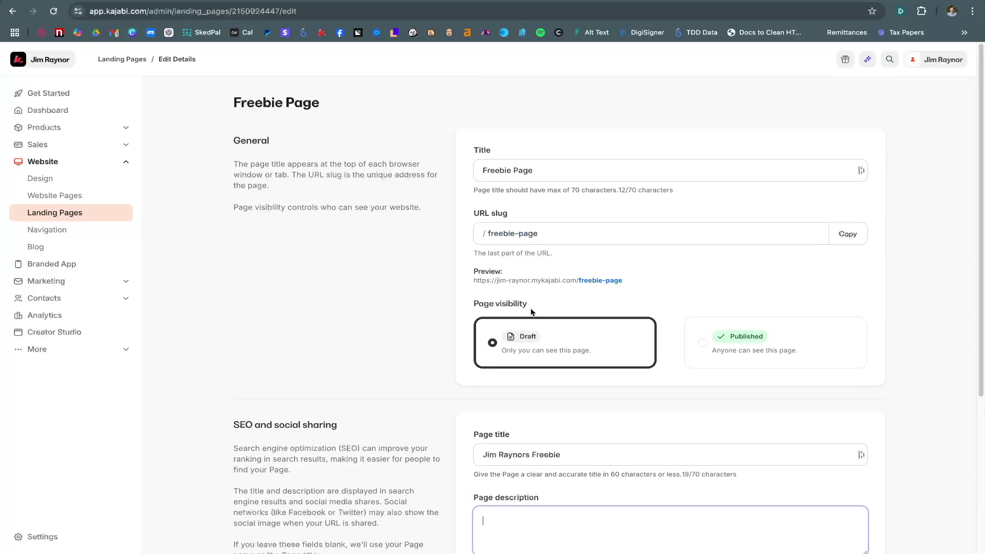
{"action": "triple_click", "coordinate": [552, 455]}
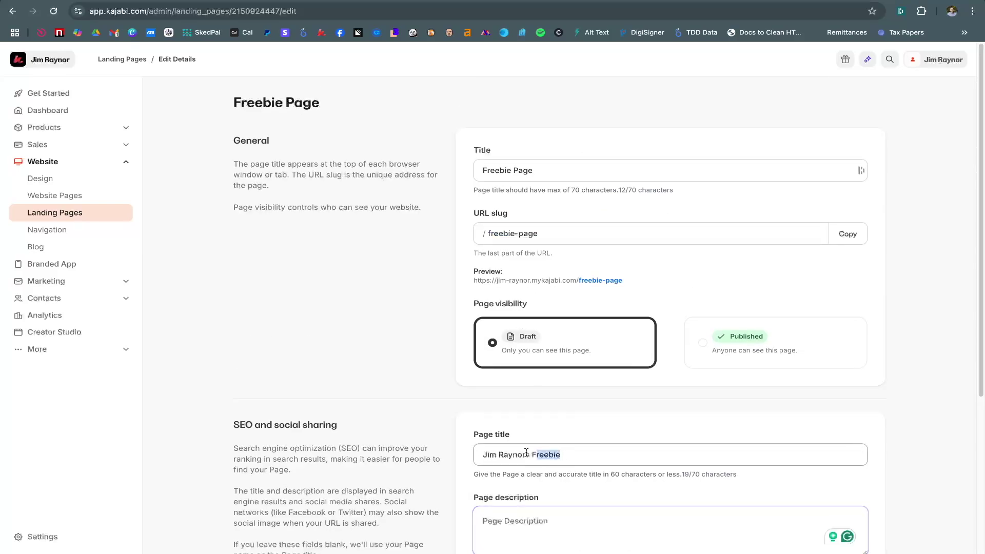
{"action": "left_click_drag", "start_coordinate": [540, 173], "coordinate": [439, 172]}
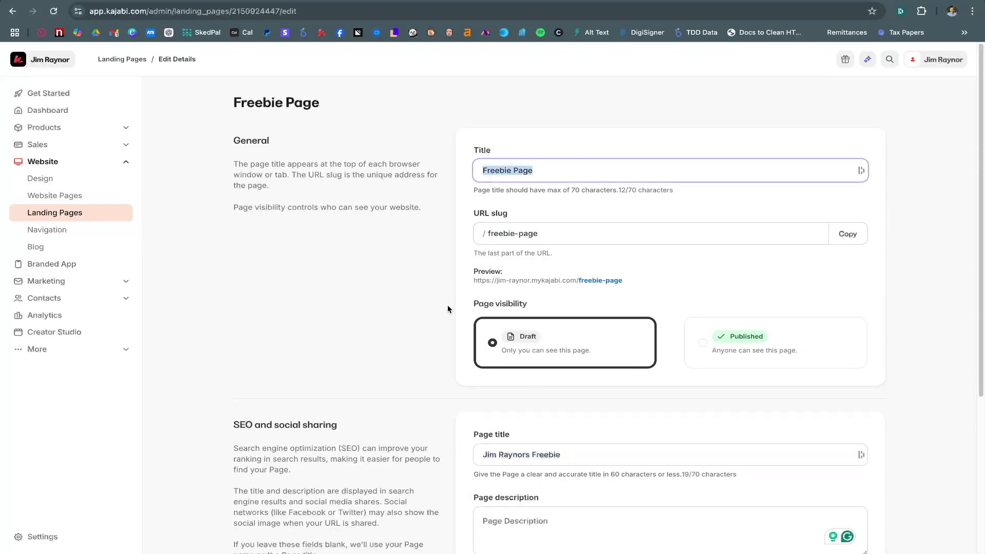
{"action": "left_click", "coordinate": [700, 344]}
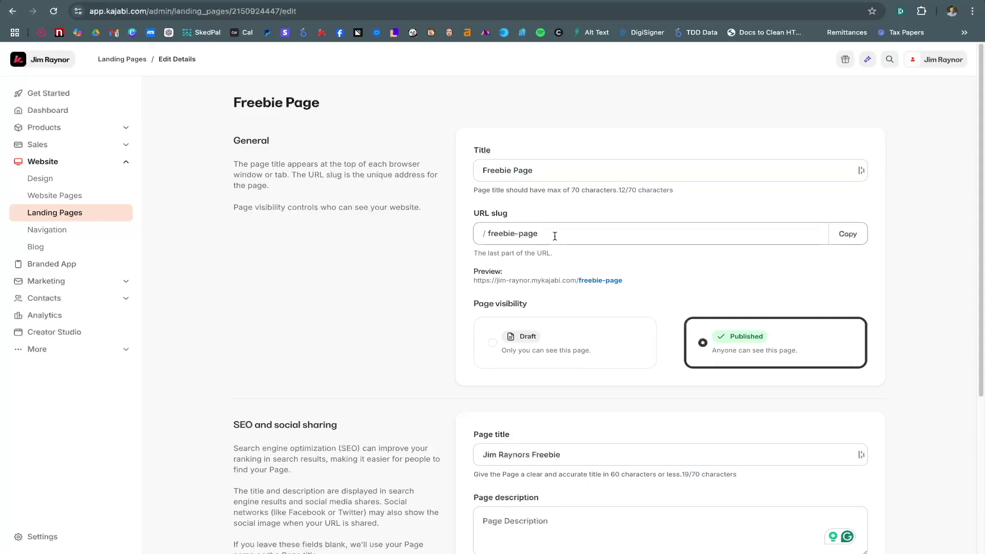
Step: Shorten the page's URL slug to "freebie" and save the page details
{"action": "left_click", "coordinate": [716, 231]}
{"action": "key", "text": "BackSpace"}
{"action": "key", "text": "BackSpace"}
{"action": "key", "text": "BackSpace"}
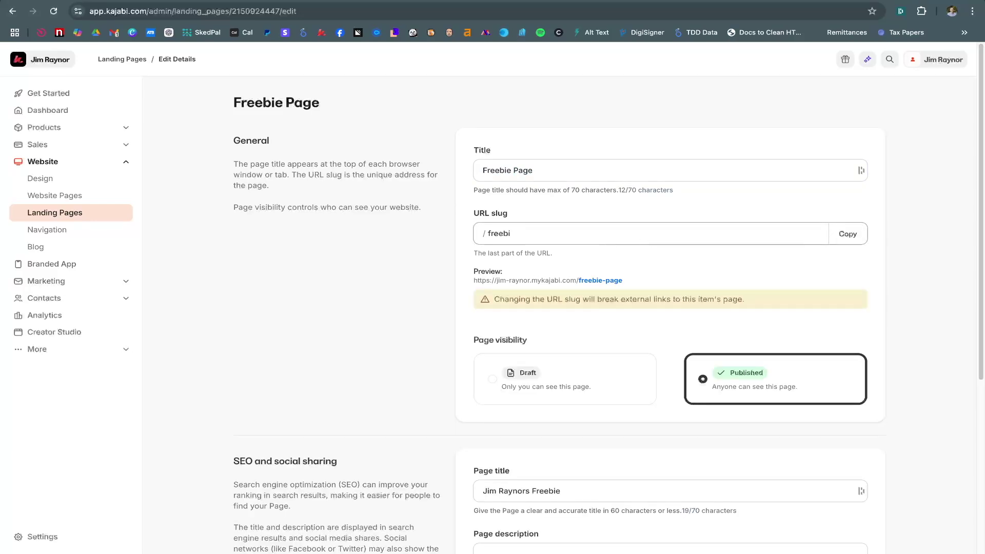
{"action": "scroll", "coordinate": [737, 314], "scroll_direction": "down", "scroll_amount": 5}
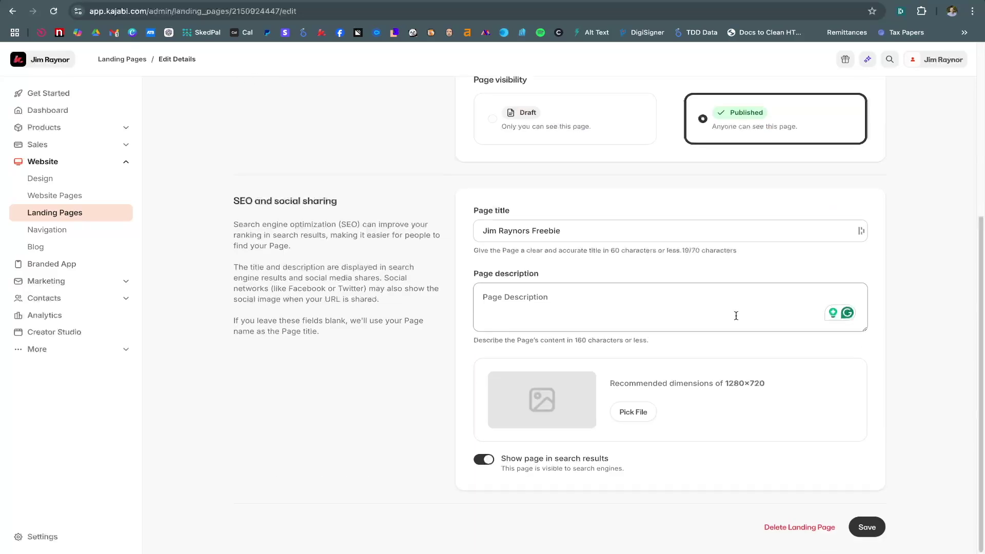
{"action": "left_click", "coordinate": [868, 531]}
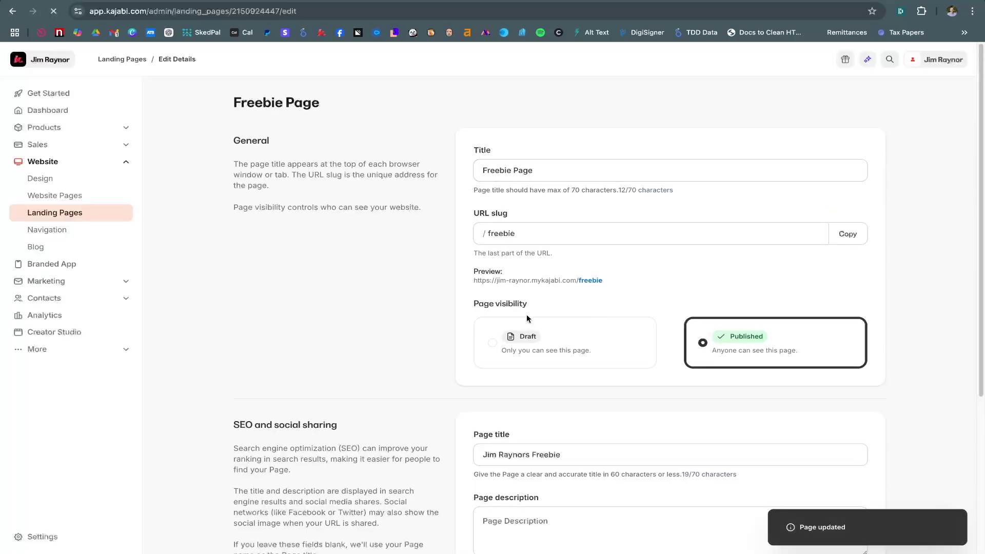
Step: Enter "Good Stuff" as the SEO page description and save the page details
{"action": "left_click_drag", "start_coordinate": [624, 279], "coordinate": [521, 290]}
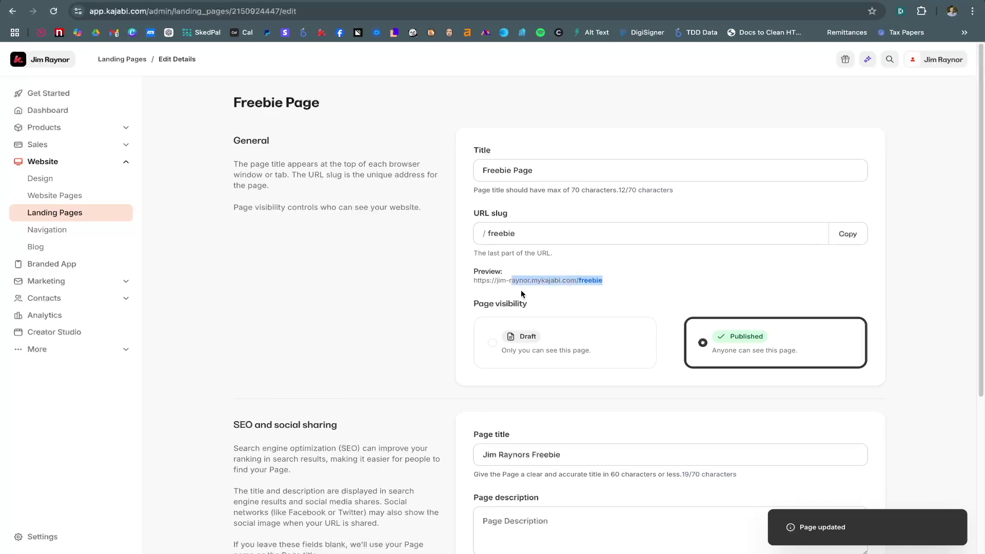
{"action": "left_click", "coordinate": [571, 309]}
{"action": "scroll", "coordinate": [571, 310], "scroll_direction": "down", "scroll_amount": 4}
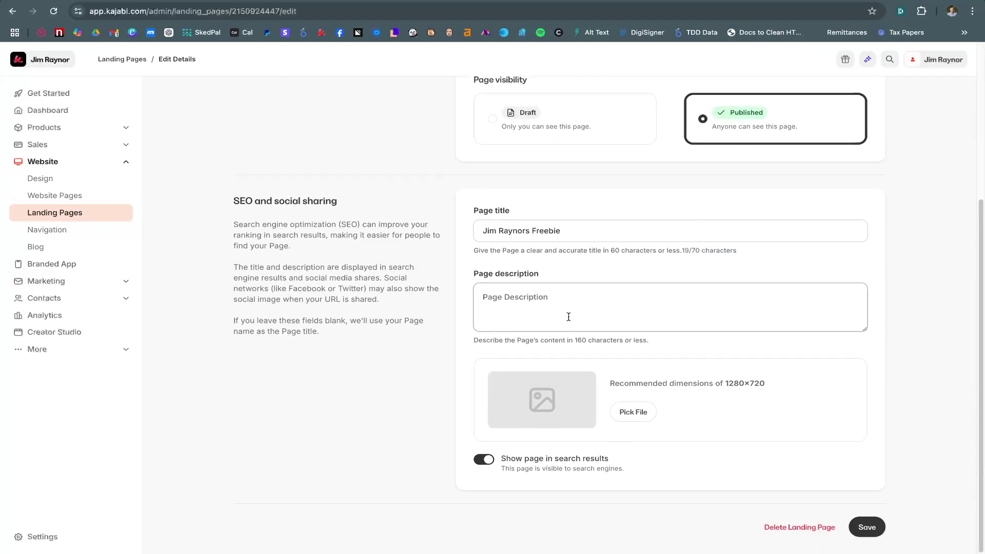
{"action": "left_click", "coordinate": [553, 310]}
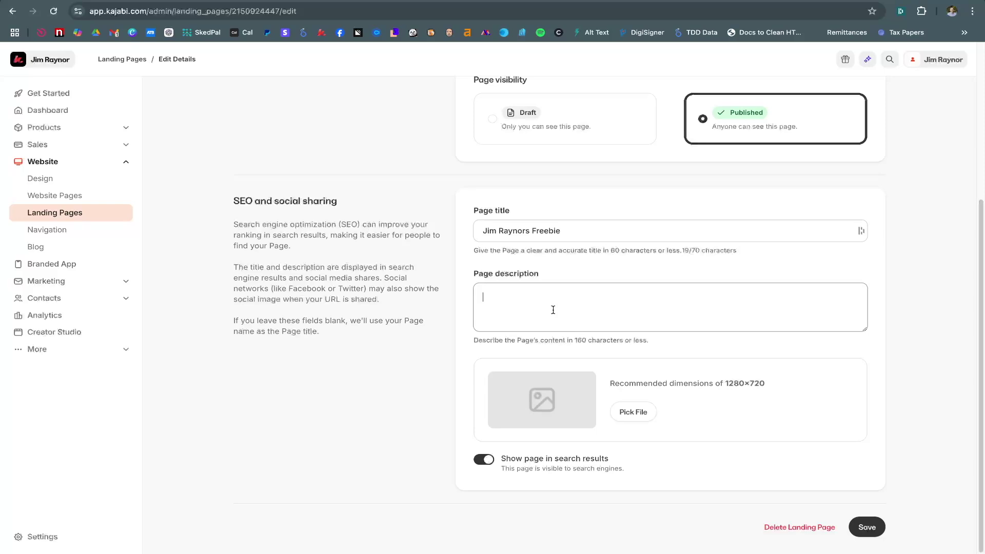
{"action": "type", "text": "Good Stuff"}
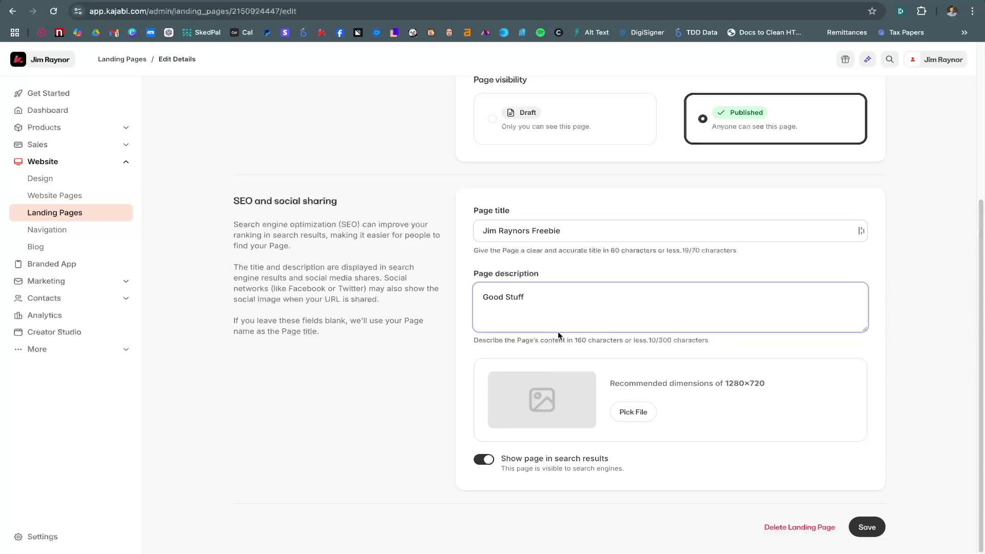
{"action": "triple_click", "coordinate": [577, 232]}
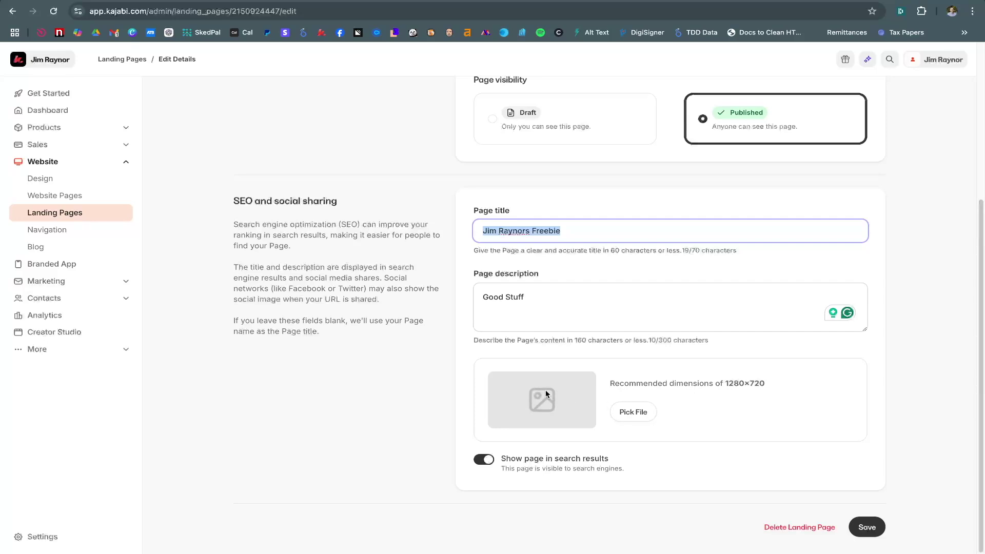
{"action": "left_click", "coordinate": [863, 523]}
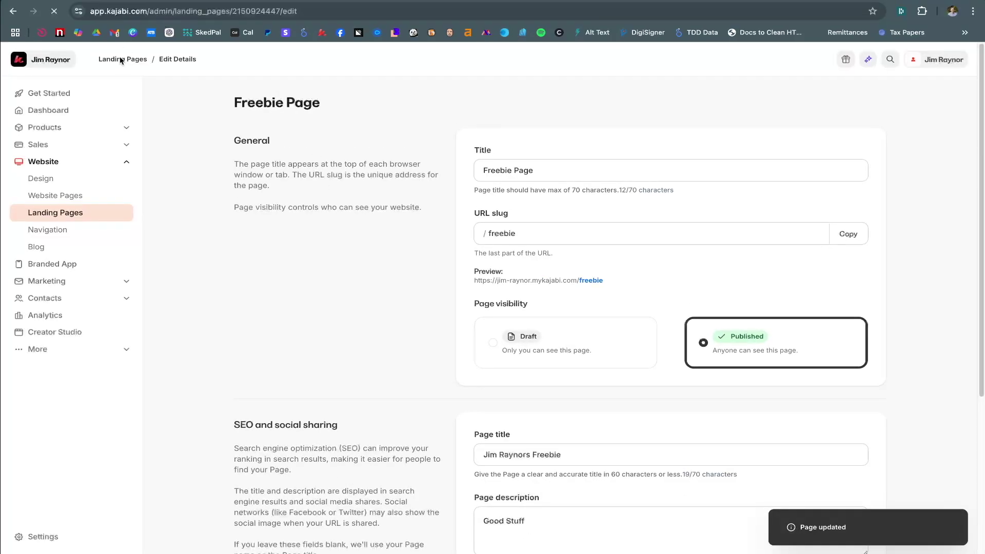
Step: Return to the landing pages list and copy the Freebie Page's link
{"action": "left_click", "coordinate": [122, 59]}
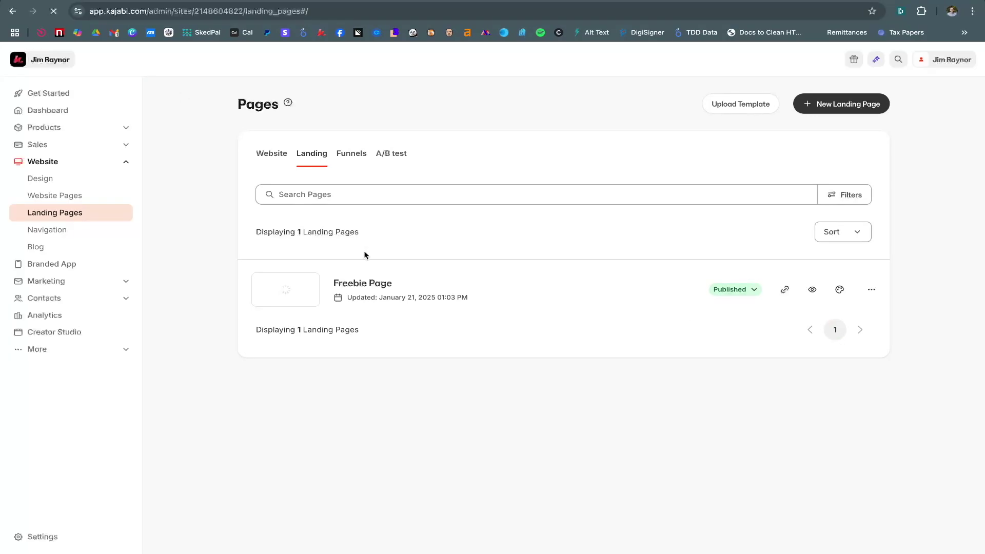
{"action": "left_click", "coordinate": [785, 290]}
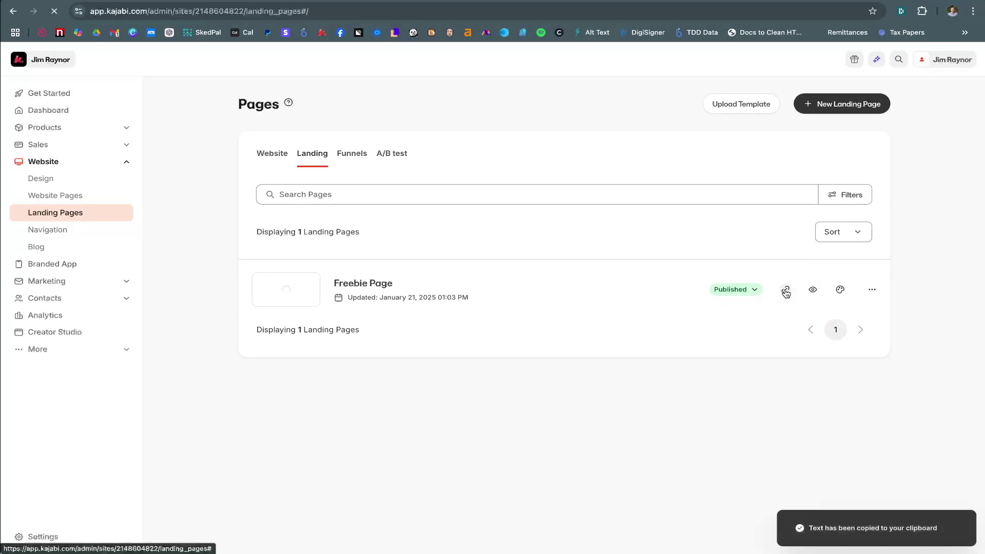
{"action": "left_click", "coordinate": [872, 290]}
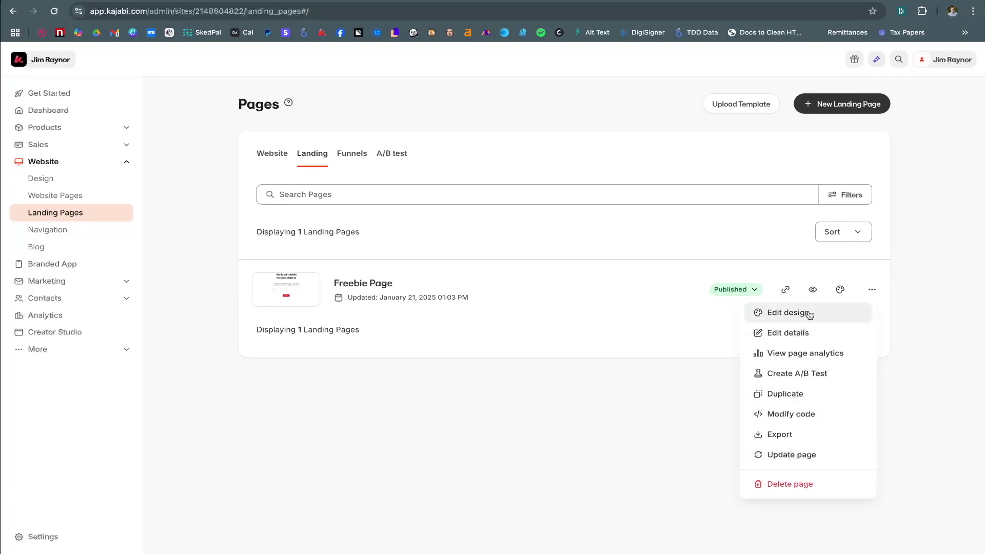
{"action": "left_click", "coordinate": [694, 369]}
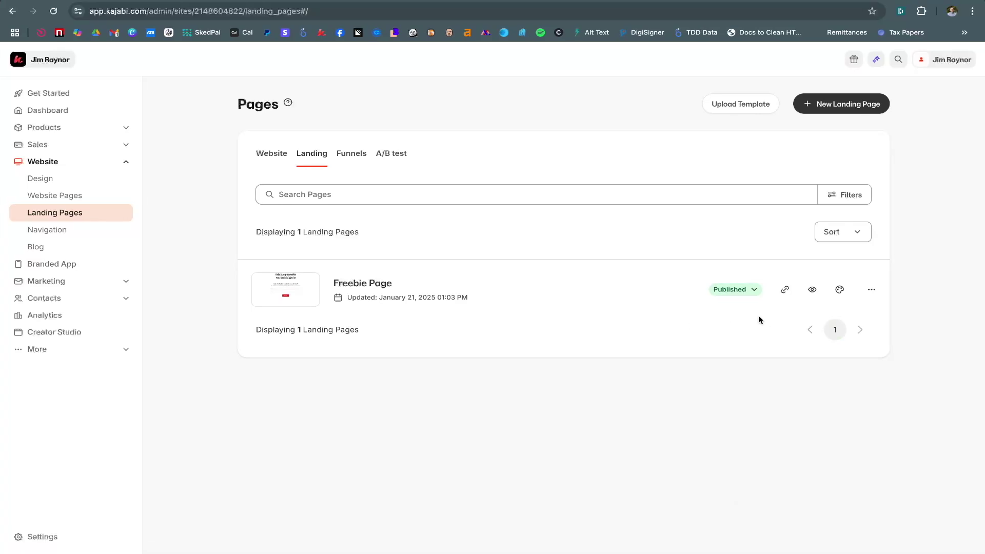
{"action": "left_click", "coordinate": [787, 292]}
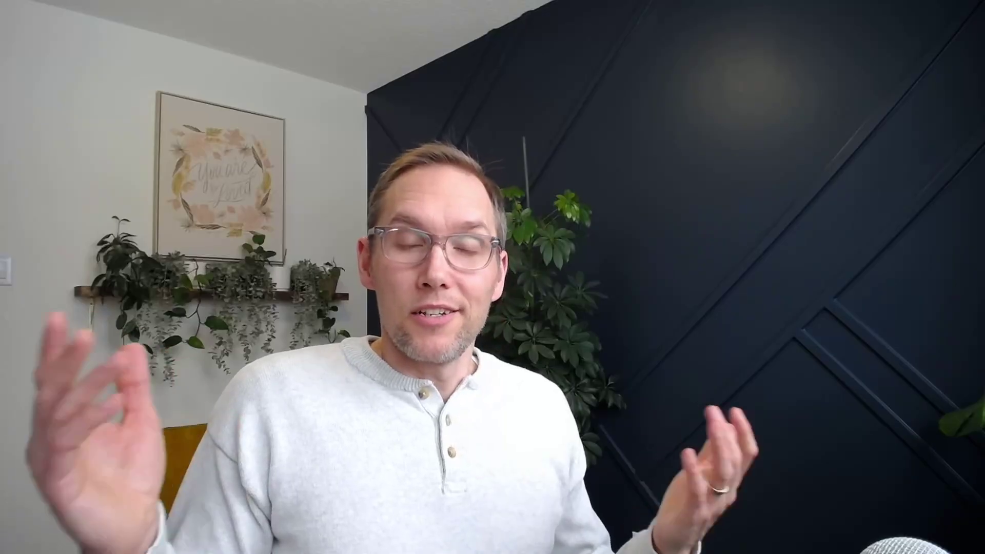